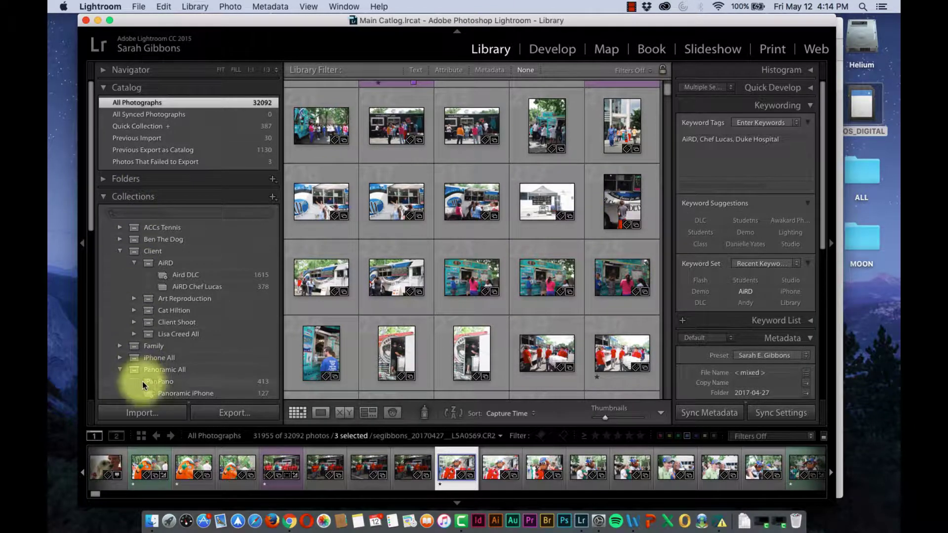
- Start a photo import from the EOS_DIGITAL card and look through the last new photos on it
{"action": "left_click", "coordinate": [139, 414]}
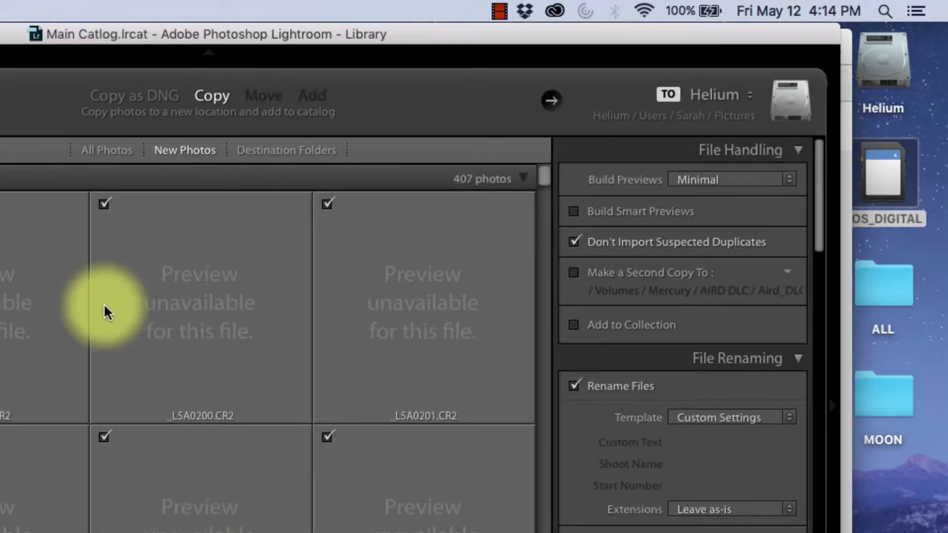
{"action": "scroll", "coordinate": [148, 296], "scroll_direction": "down", "scroll_amount": 20}
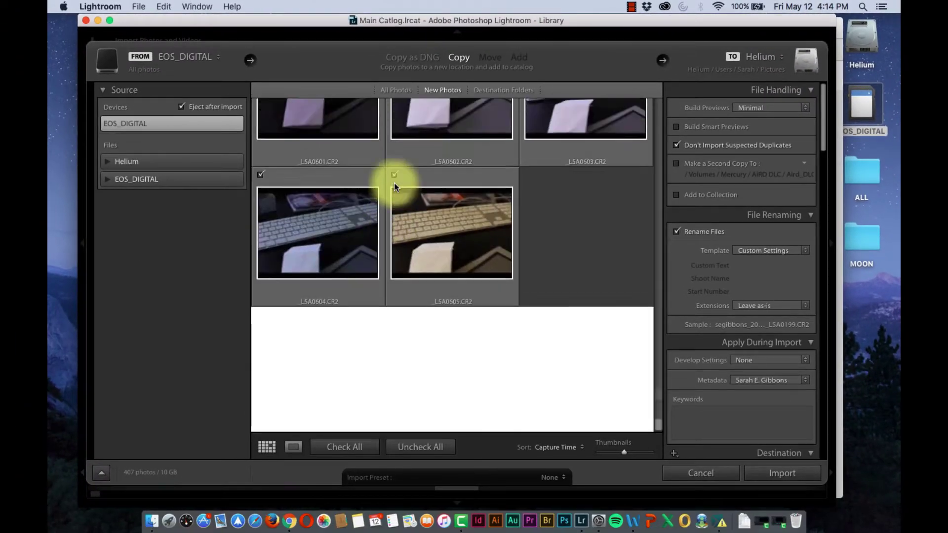
{"action": "scroll", "coordinate": [395, 178], "scroll_direction": "up", "scroll_amount": 5}
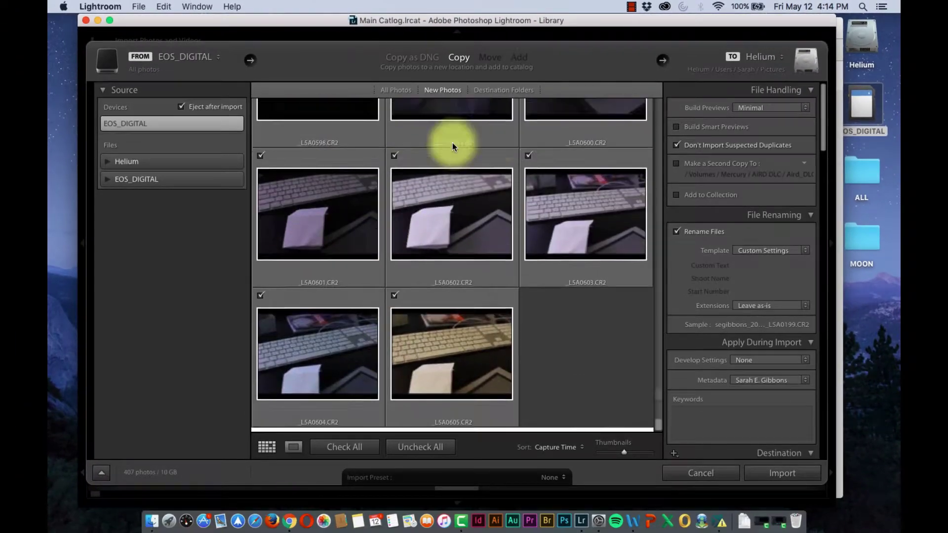
{"action": "scroll", "coordinate": [494, 351], "scroll_direction": "up", "scroll_amount": 15}
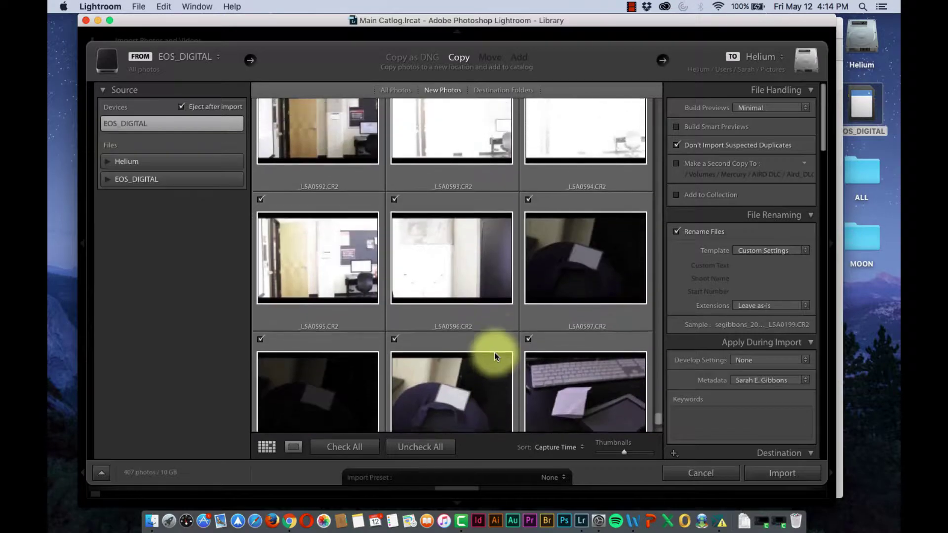
{"action": "scroll", "coordinate": [494, 352], "scroll_direction": "up", "scroll_amount": 3}
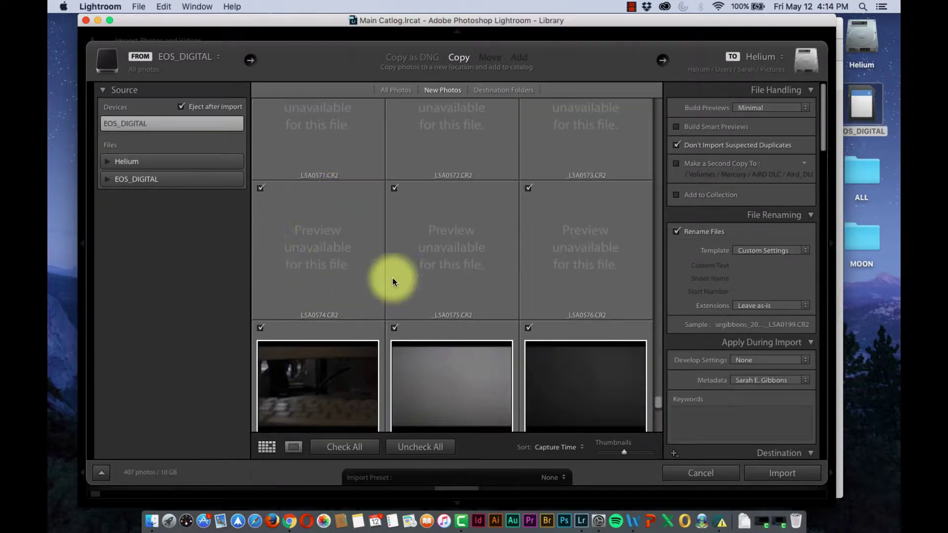
{"action": "scroll", "coordinate": [448, 239], "scroll_direction": "down", "scroll_amount": 4}
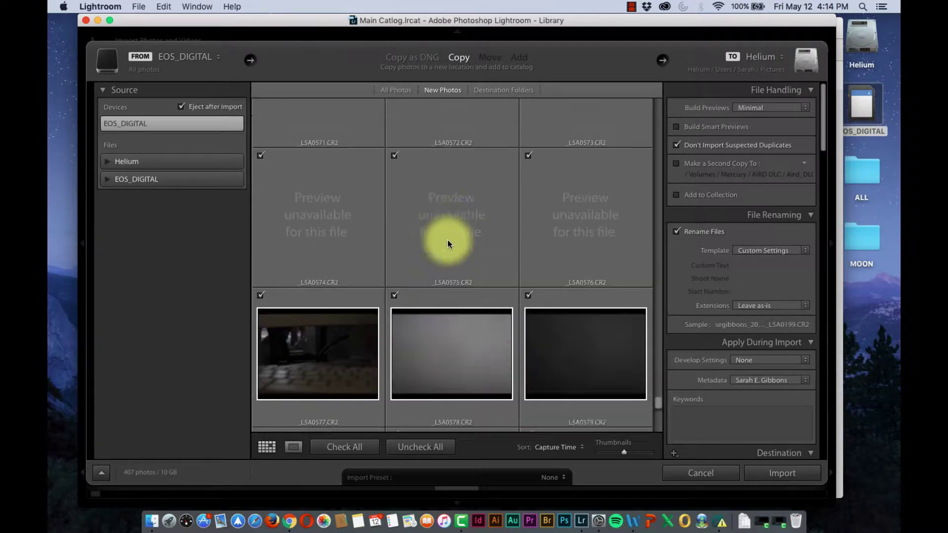
{"action": "scroll", "coordinate": [447, 239], "scroll_direction": "up", "scroll_amount": 3}
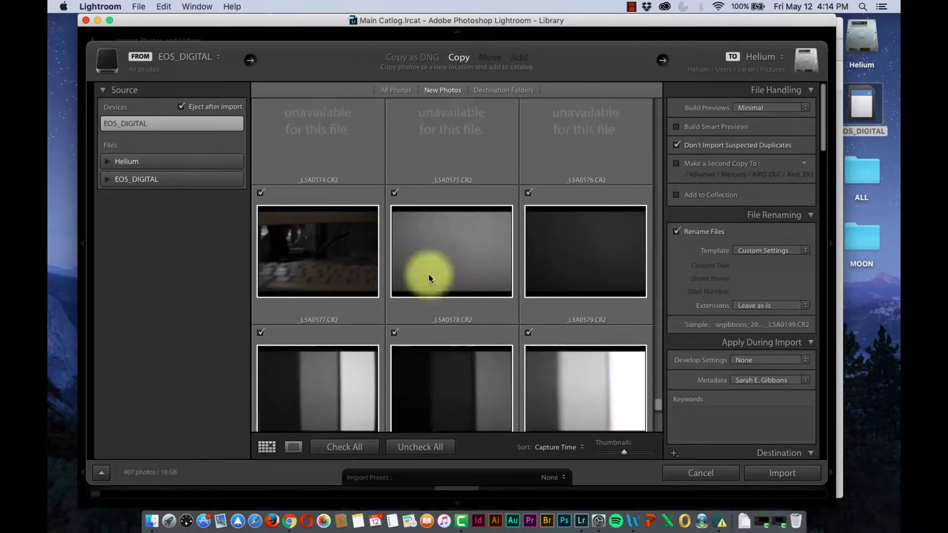
- Uncheck all photos, and include only _L5A0577.CR2 through _L5A0605.CR2 in the import
{"action": "left_click", "coordinate": [434, 446]}
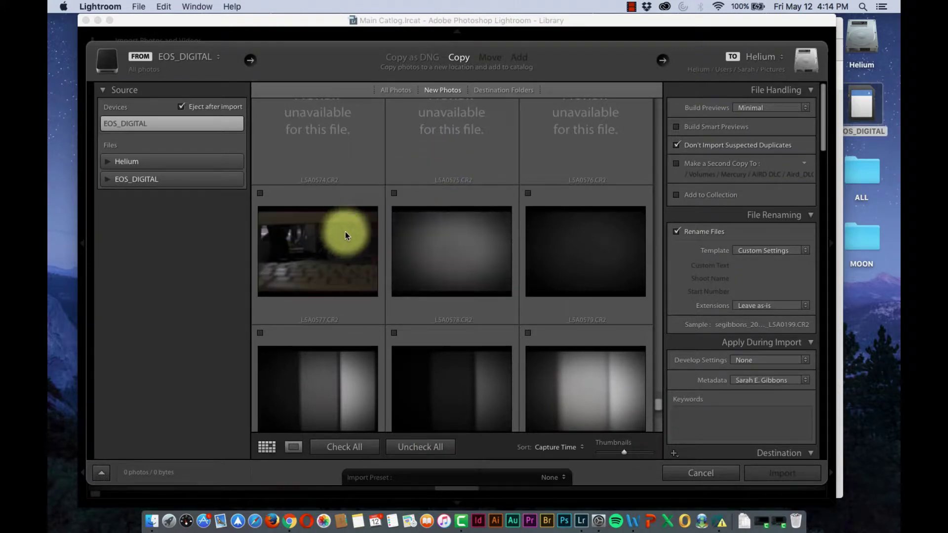
{"action": "left_click", "coordinate": [332, 197]}
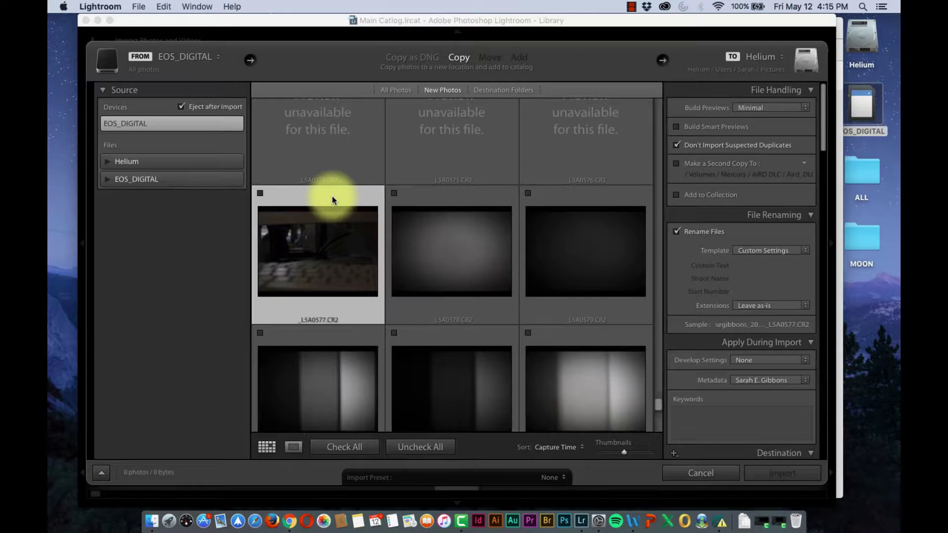
{"action": "scroll", "coordinate": [482, 237], "scroll_direction": "down", "scroll_amount": 10}
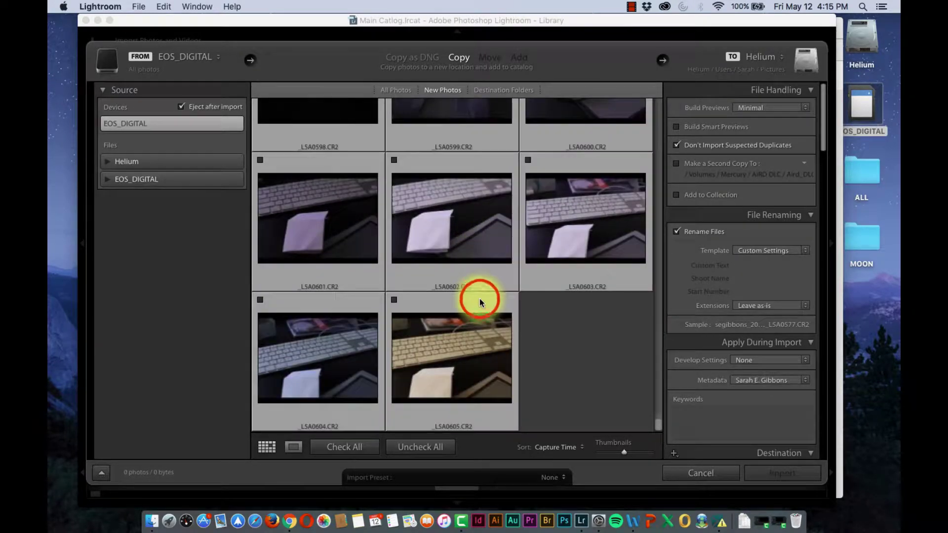
{"action": "left_click", "coordinate": [478, 299]}
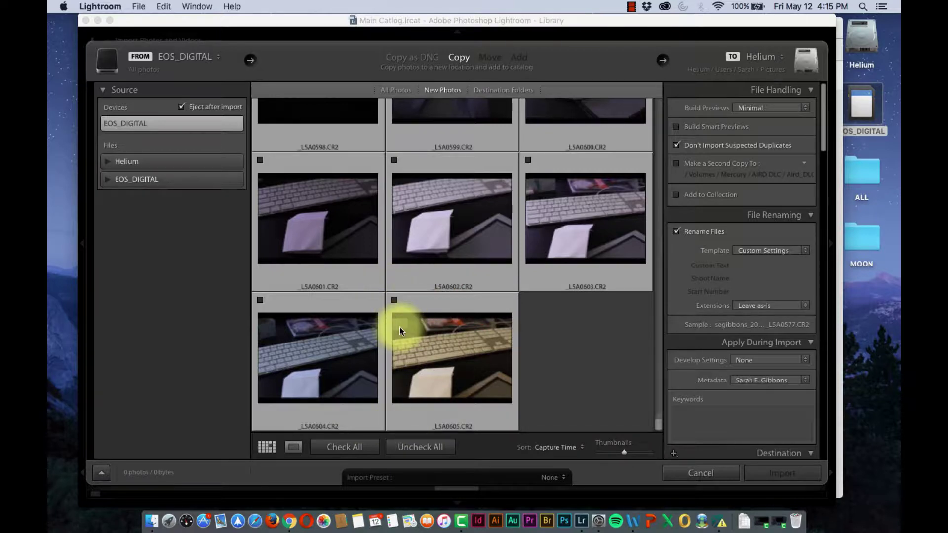
{"action": "left_click", "coordinate": [352, 445]}
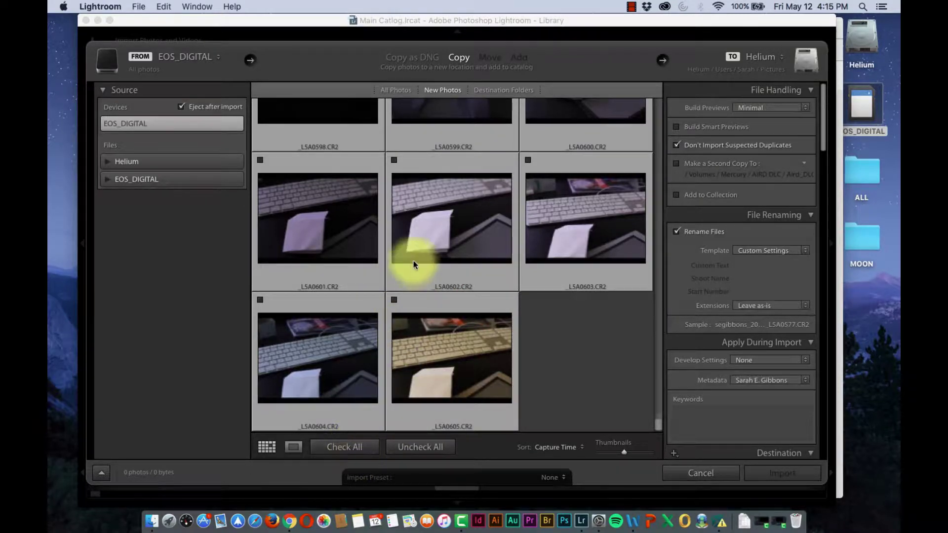
{"action": "left_click", "coordinate": [394, 299]}
{"action": "scroll", "coordinate": [420, 255], "scroll_direction": "up", "scroll_amount": 10}
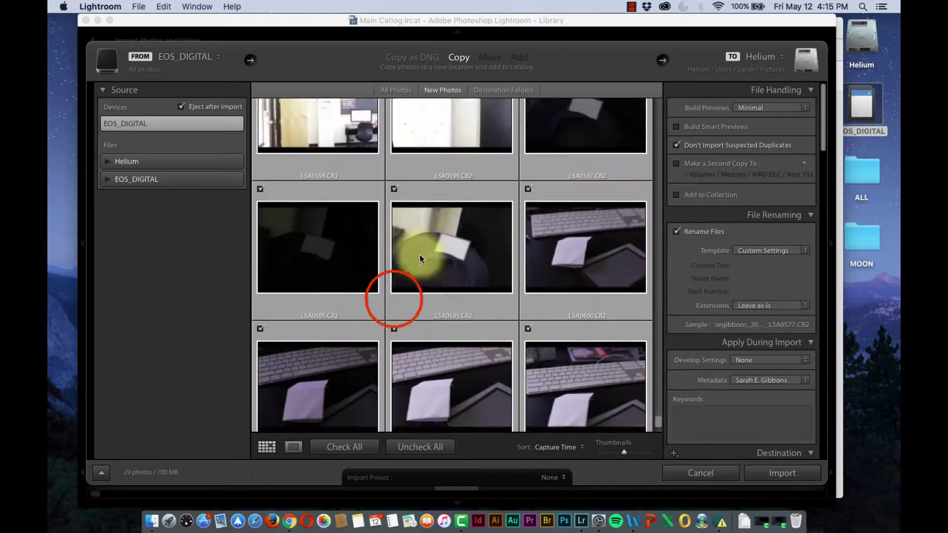
{"action": "scroll", "coordinate": [420, 254], "scroll_direction": "up", "scroll_amount": 5}
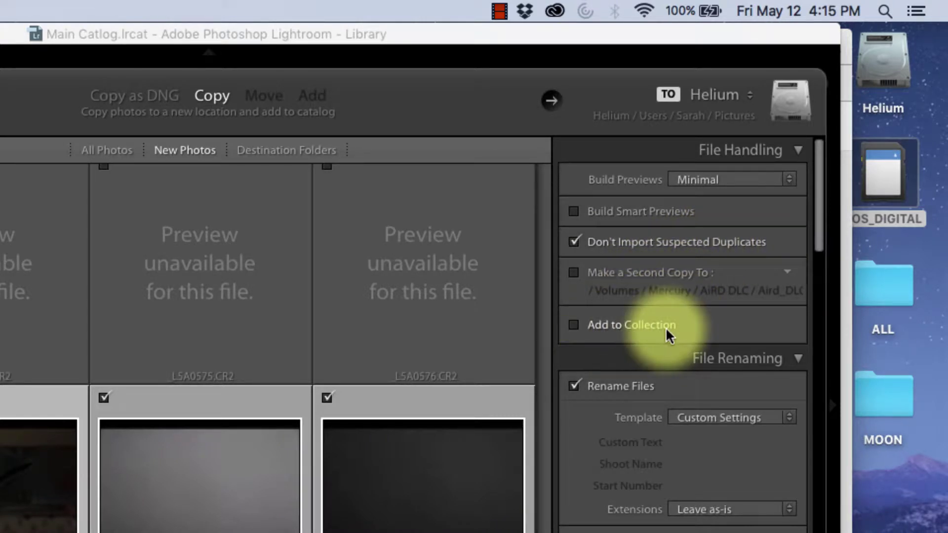
- Review the Build Previews choices, keeping Minimal, and examine the remaining file handling and renaming settings
{"action": "left_click", "coordinate": [712, 178]}
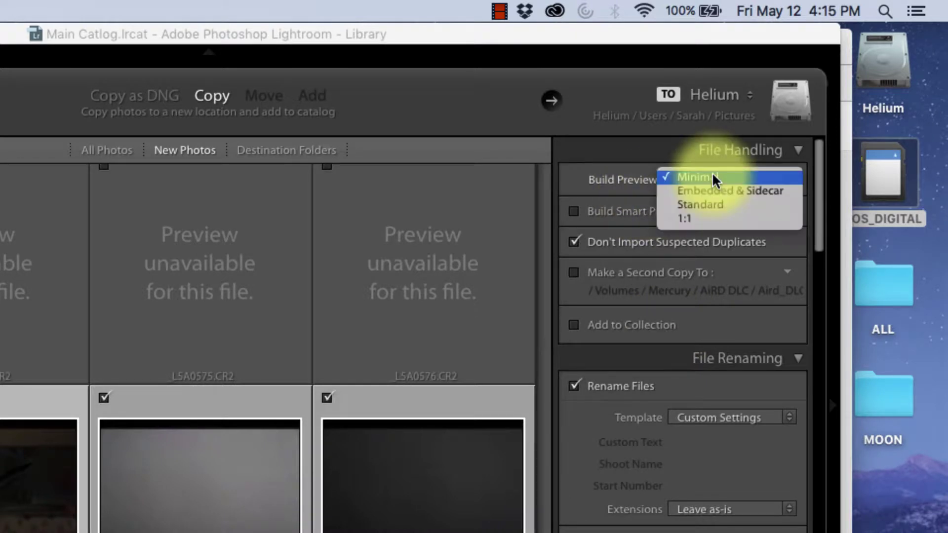
{"action": "left_click", "coordinate": [771, 176]}
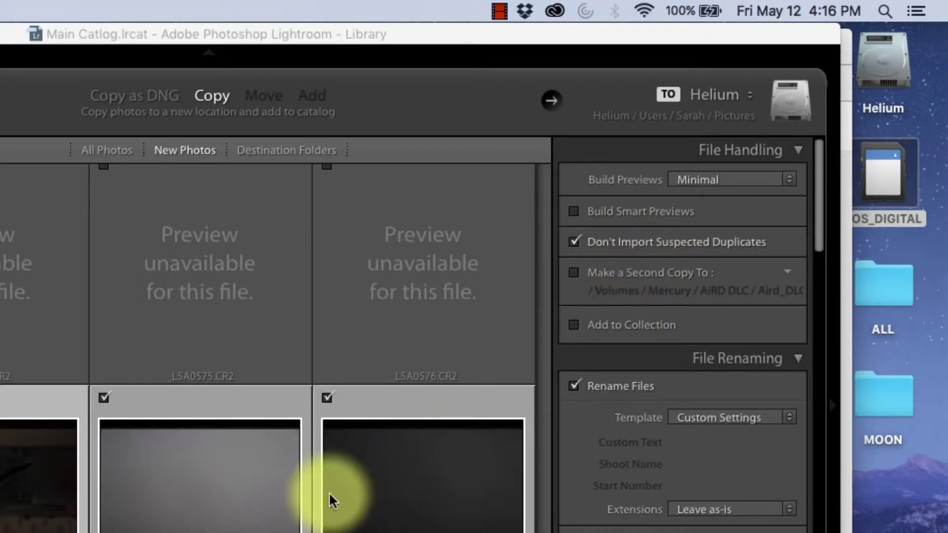
{"action": "scroll", "coordinate": [329, 491], "scroll_direction": "up", "scroll_amount": 3}
{"action": "scroll", "coordinate": [329, 492], "scroll_direction": "down", "scroll_amount": 3}
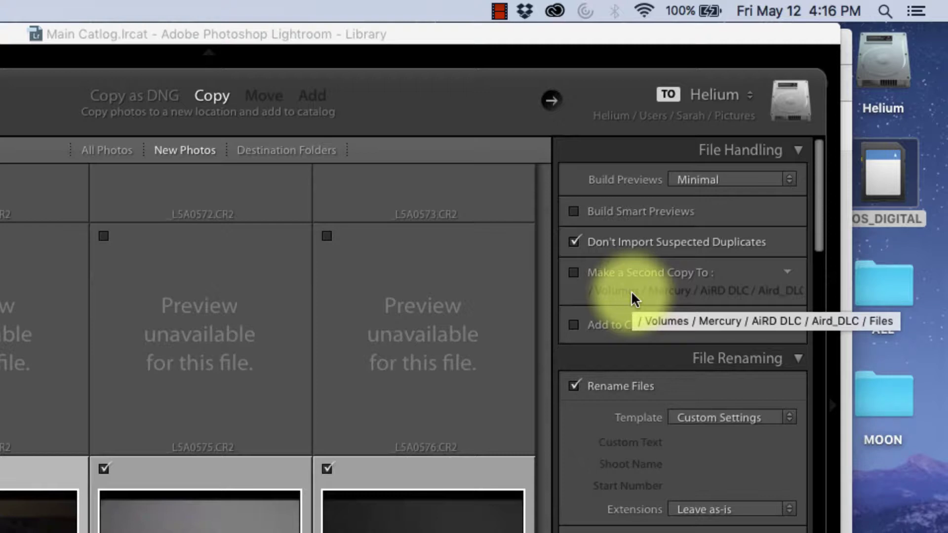
{"action": "scroll", "coordinate": [716, 287], "scroll_direction": "down", "scroll_amount": 3}
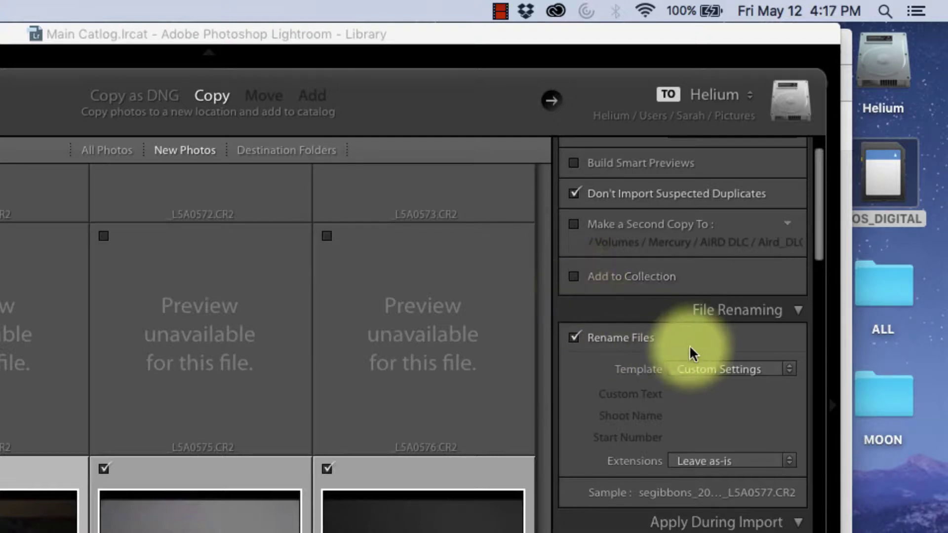
{"action": "scroll", "coordinate": [694, 343], "scroll_direction": "down", "scroll_amount": 9}
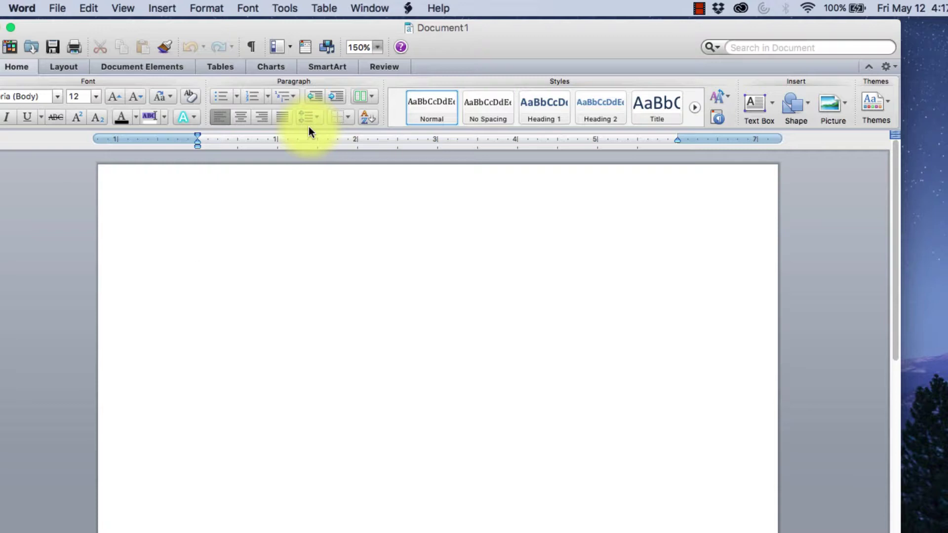
- In a blank Word document, write the label "Your name :" with the photographer's short name on a line below
{"action": "type", "text": "Your name :"}
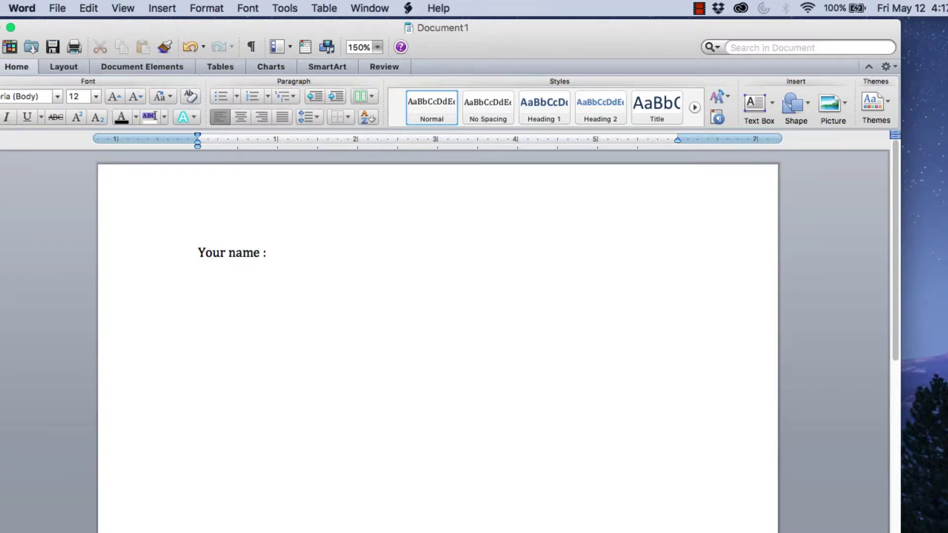
{"action": "key", "text": "Return"}
{"action": "type", "text": "segibbons"}
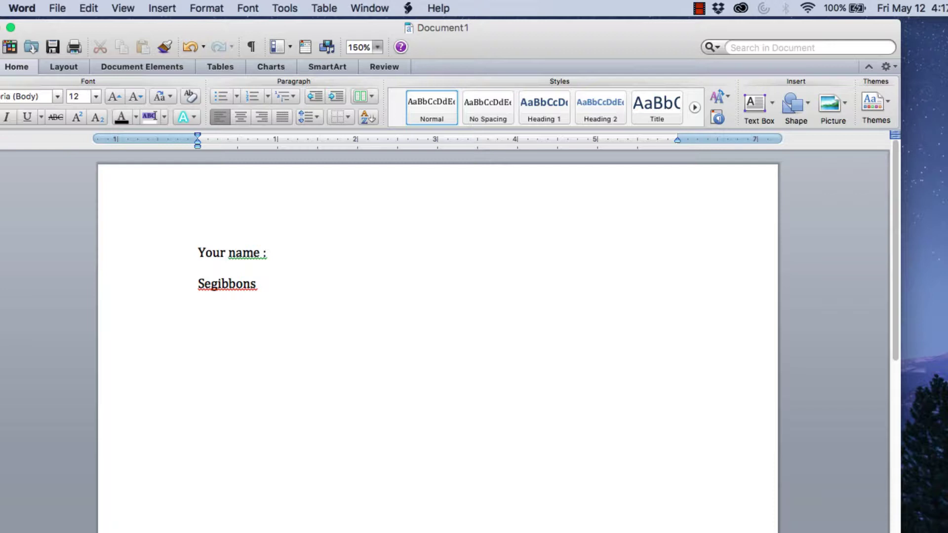
- Add a "Data:" section listing YYYY 2017, MM 05 and DD 12, followed by the combined date 20170512
{"action": "key", "text": "Return"}
{"action": "type", "text": "Data"}
{"action": "type", "text": "YYYY"}
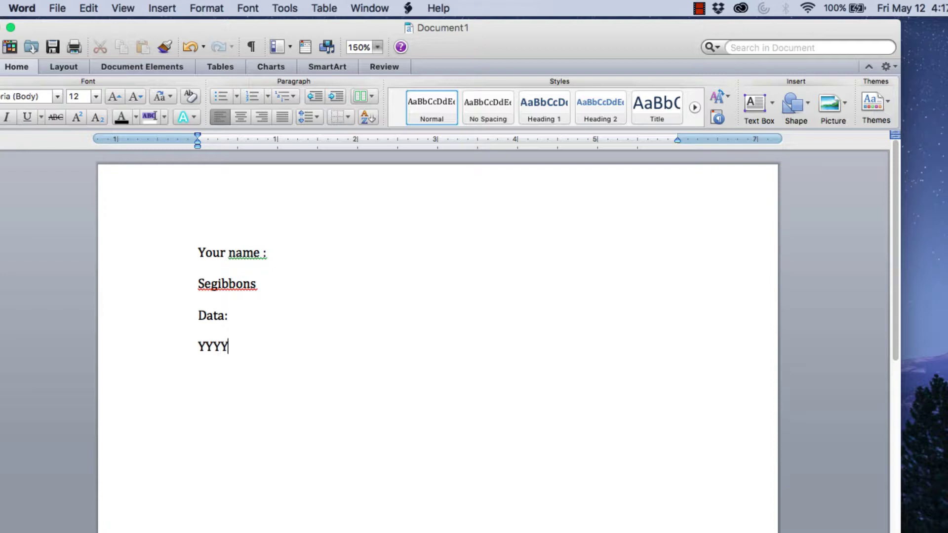
{"action": "type", "text": " 2017"}
{"action": "key", "text": "shift+Return"}
{"action": "type", "text": "MM "}
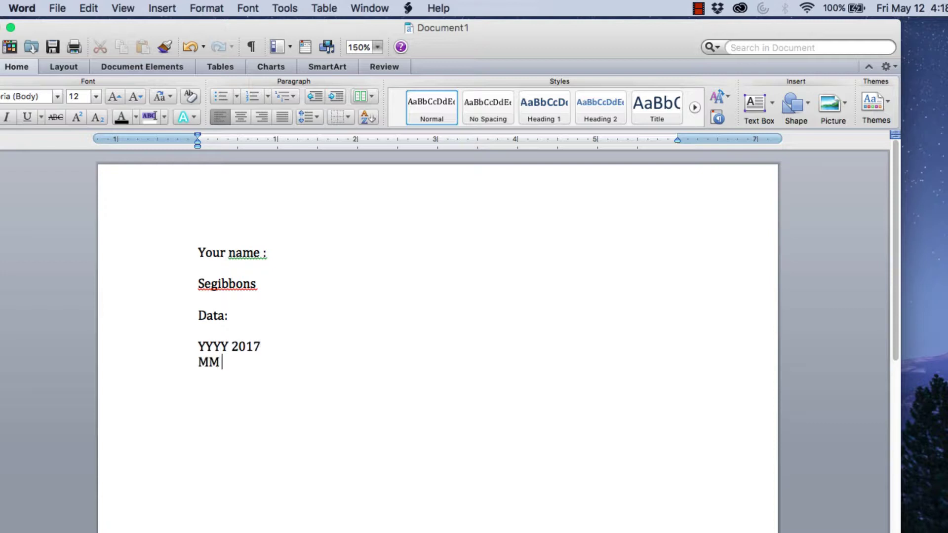
{"action": "type", "text": "05 DD 12  2017"}
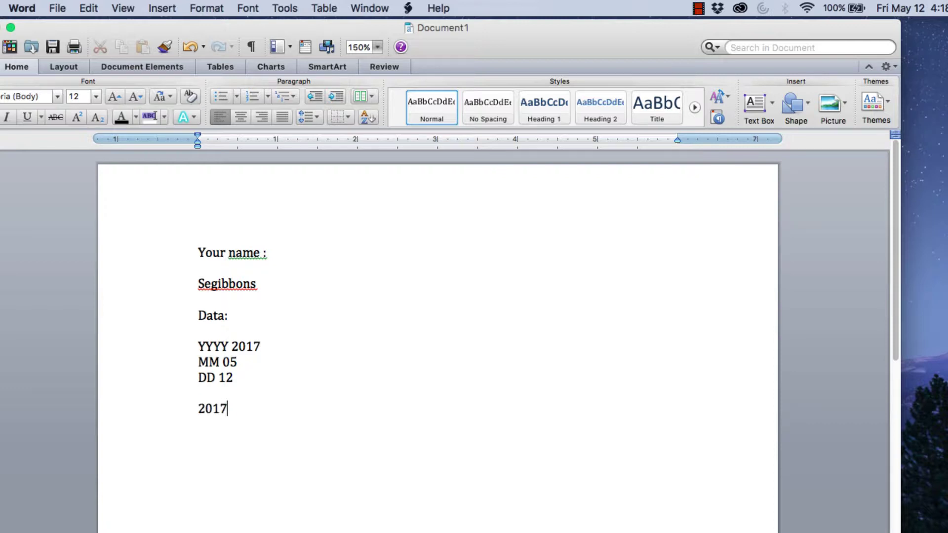
{"action": "type", "text": "0512"}
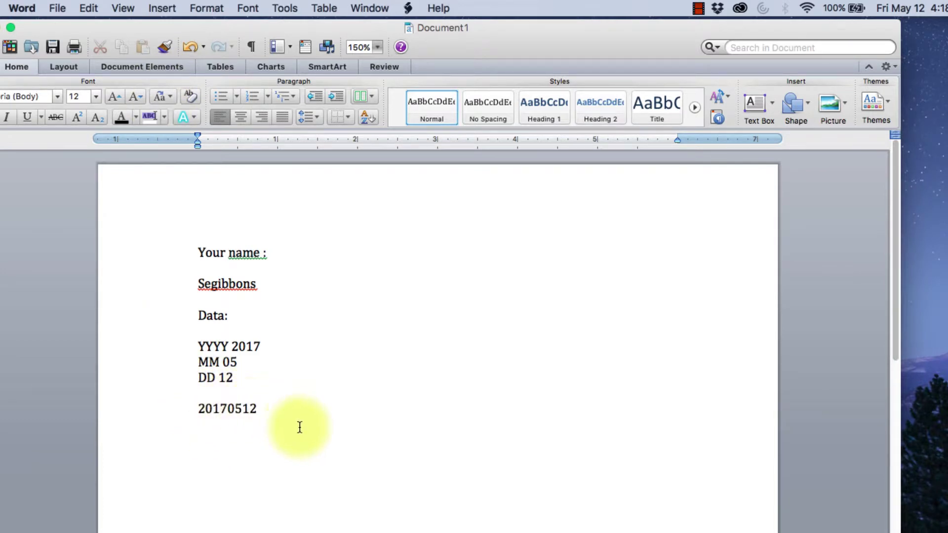
- Add the lines "Unique file number", "1234" and "Auto gen file number" below the combined date
{"action": "key", "text": "Return"}
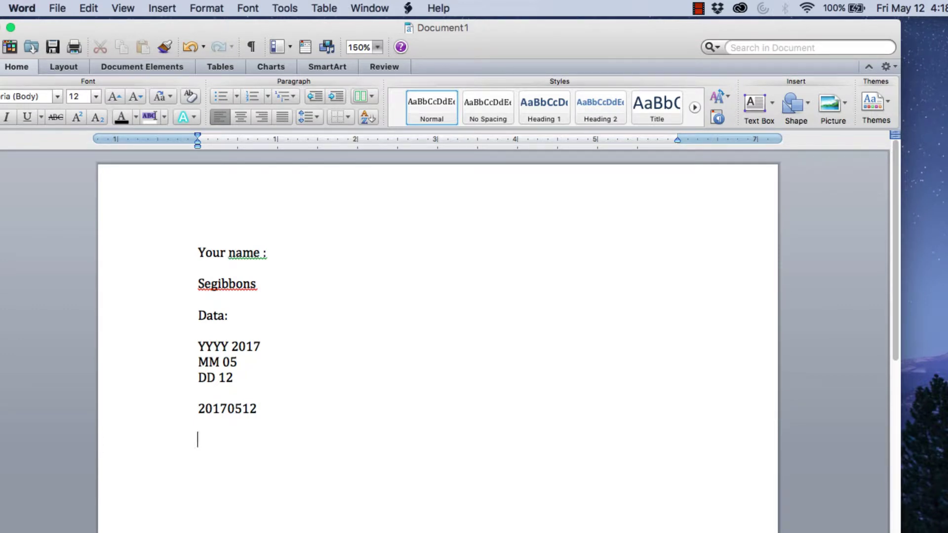
{"action": "type", "text": "Unique file number"}
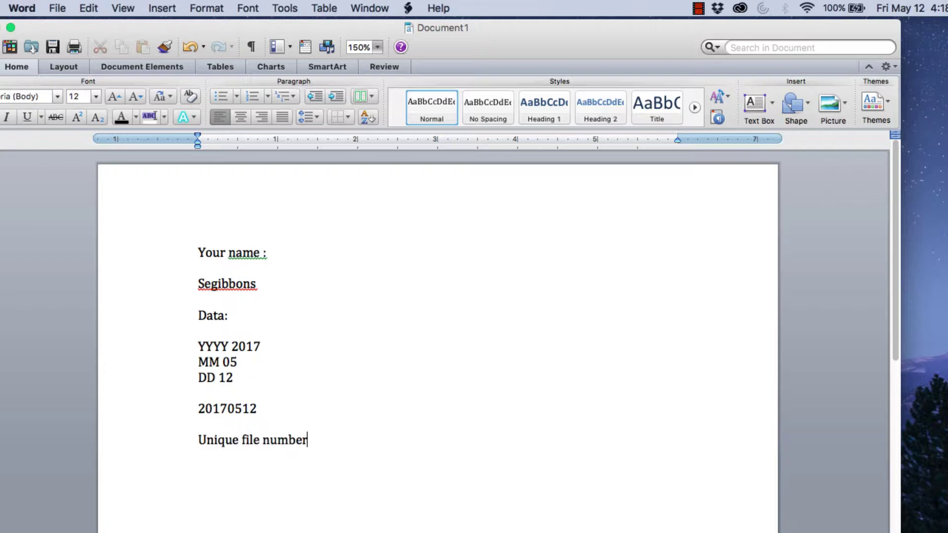
{"action": "key", "text": "Return"}
{"action": "key", "text": "Return"}
{"action": "type", "text": "1234"}
{"action": "type", "text": "Auto"}
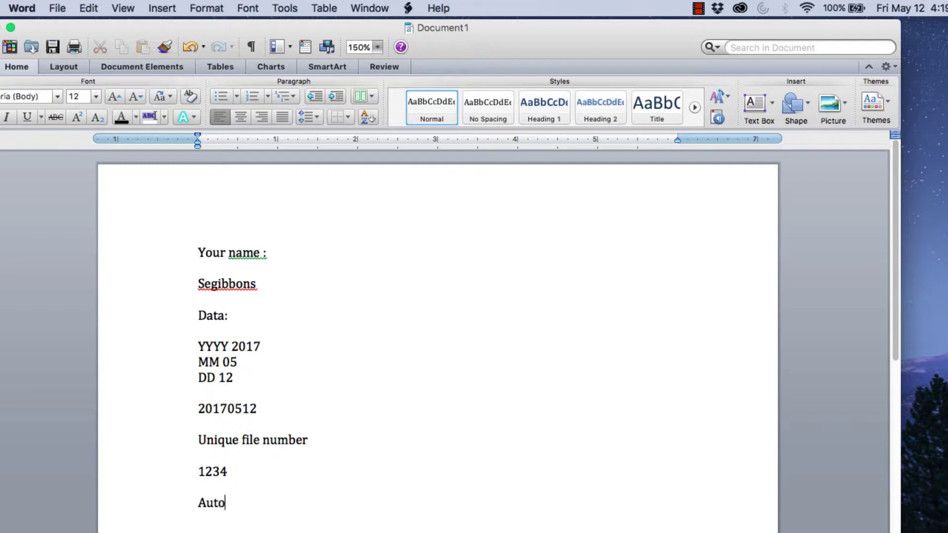
{"action": "type", "text": " gen file number"}
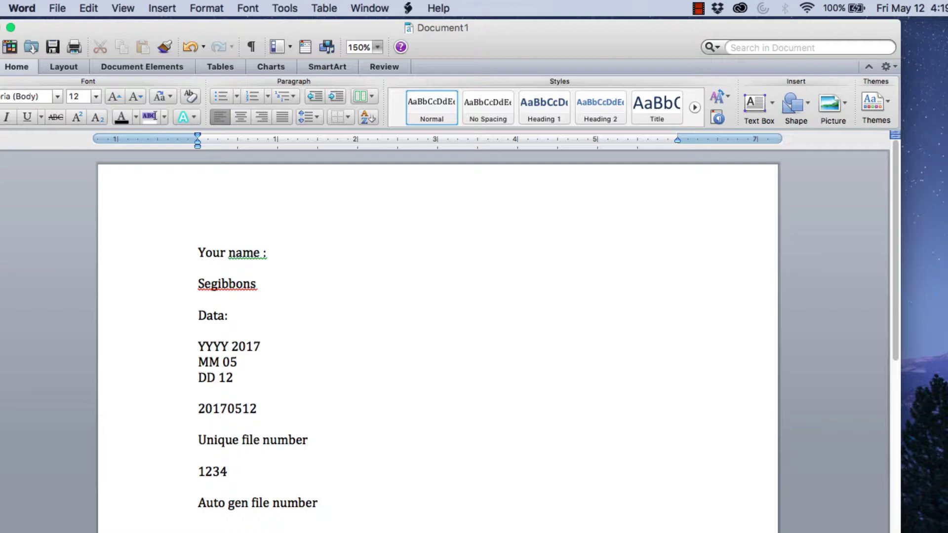
- Switch back to Lightroom and replace the file renaming template's contents with the photographer's short name followed by an underscore
{"action": "key", "text": "super+Tab"}
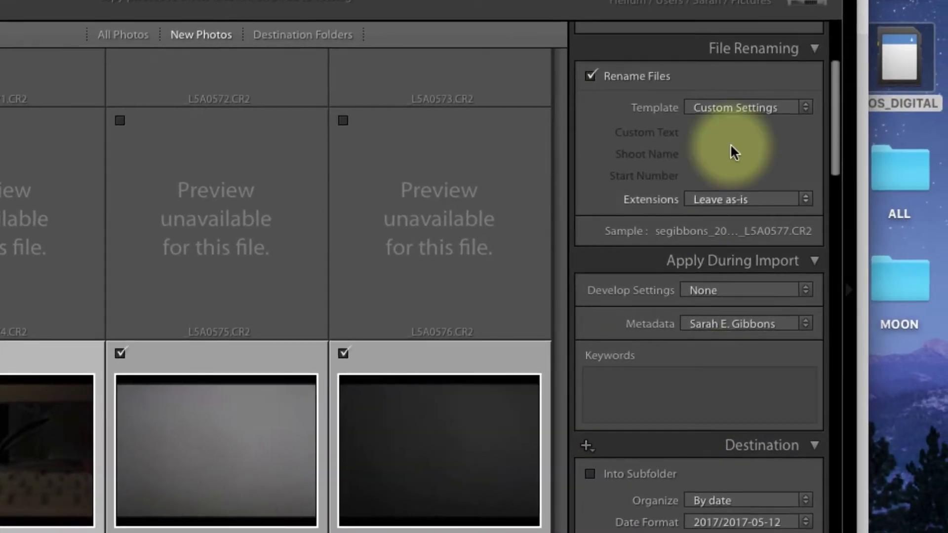
{"action": "left_click", "coordinate": [706, 105]}
{"action": "left_click", "coordinate": [711, 266]}
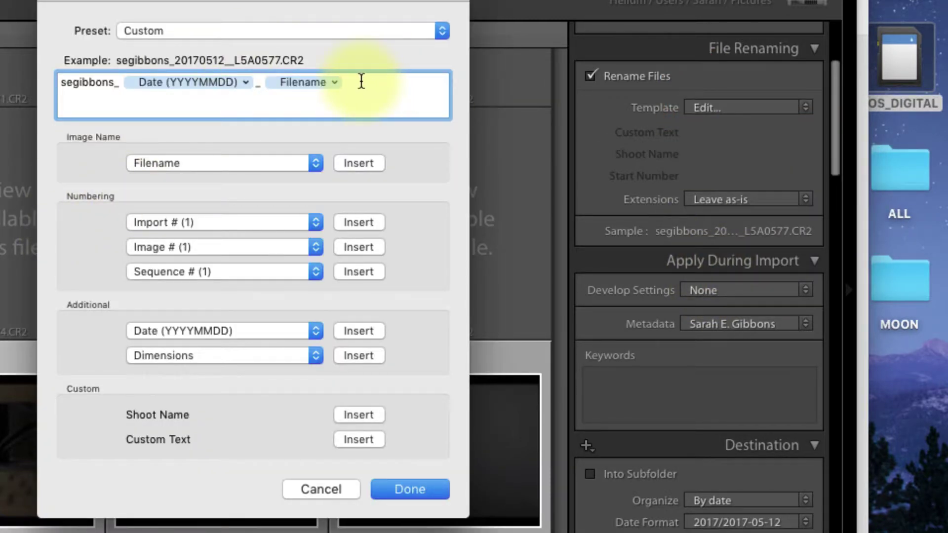
{"action": "left_click_drag", "start_coordinate": [349, 82], "coordinate": [54, 82]}
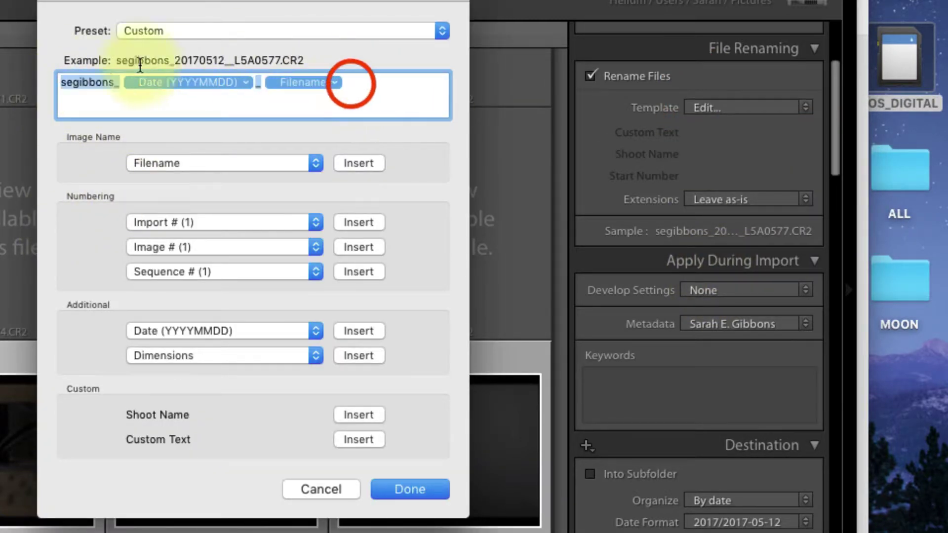
{"action": "key", "text": "BackSpace"}
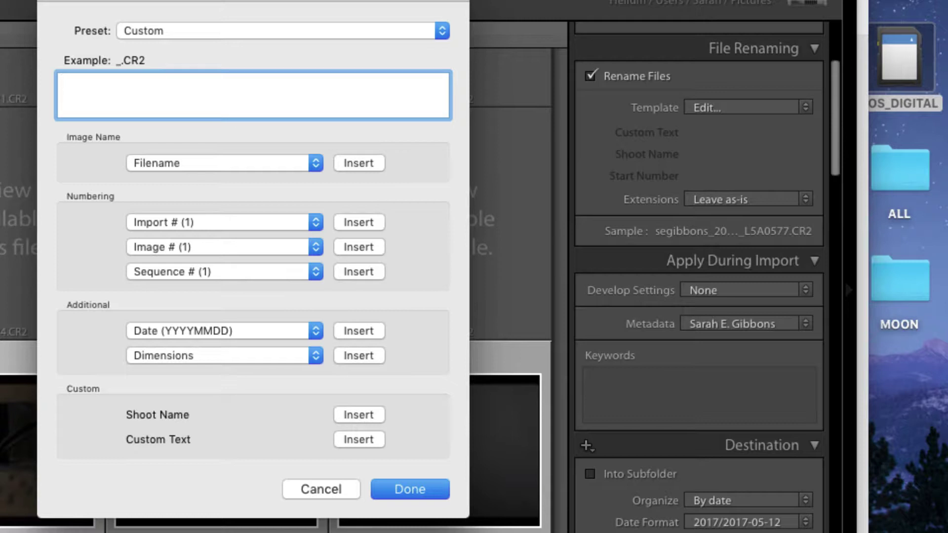
{"action": "type", "text": "segibbons"}
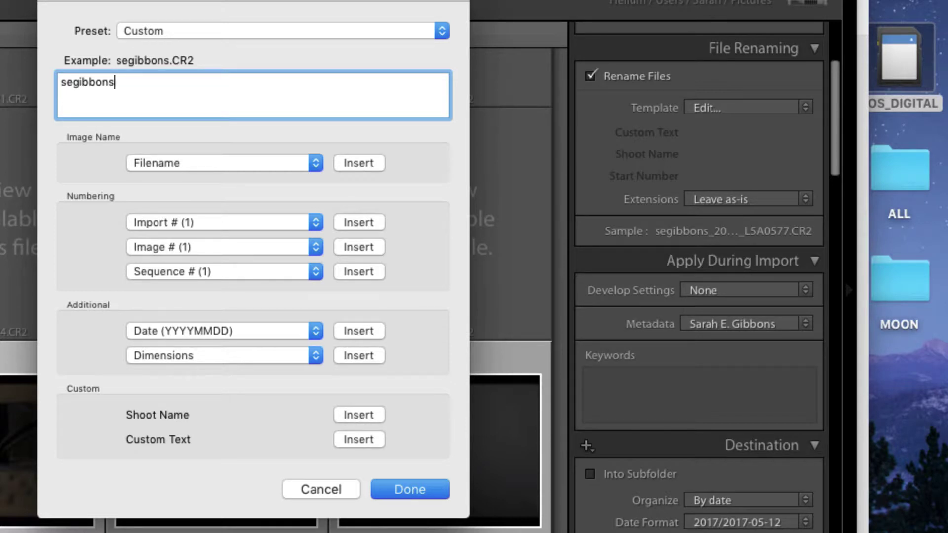
{"action": "type", "text": "_"}
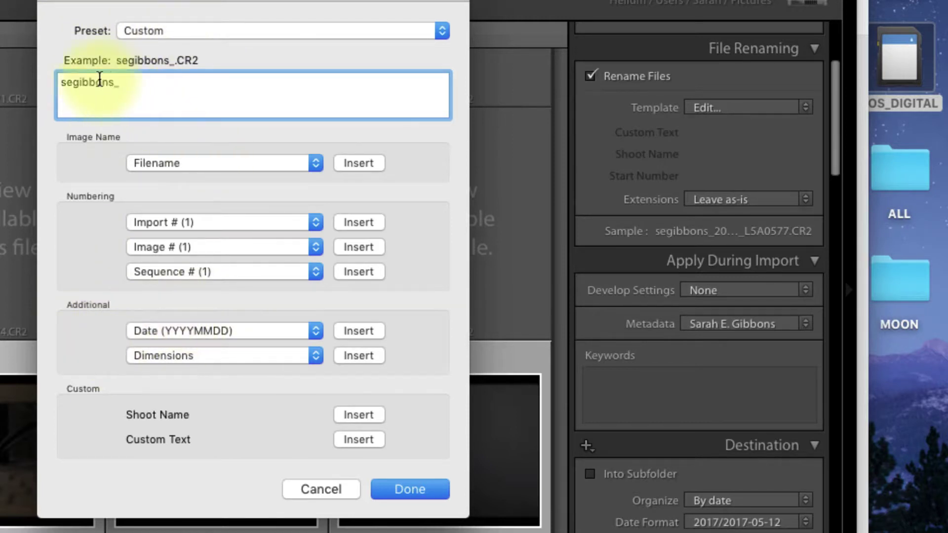
- Add the Date (YYYYMMDD) token after the photographer's short name in the renaming template, followed by an underscore
{"action": "double_click", "coordinate": [118, 84]}
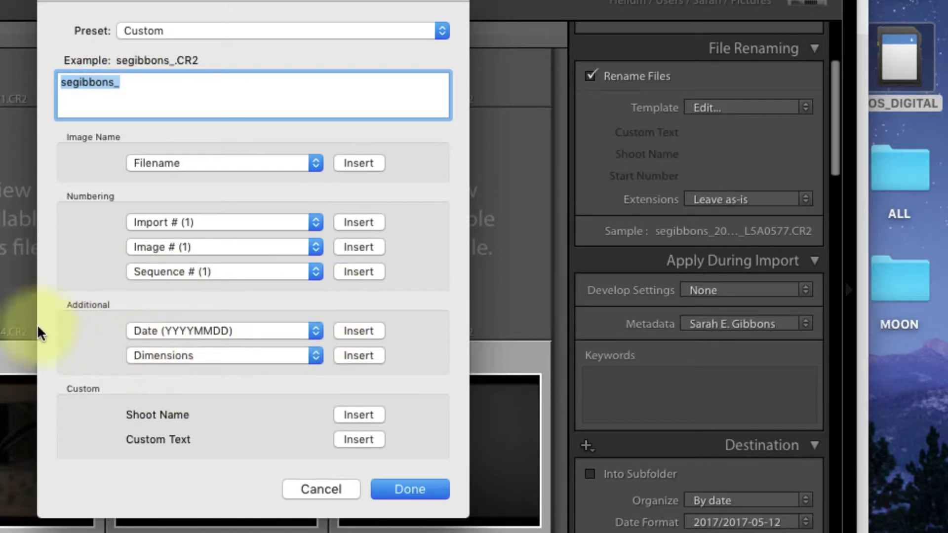
{"action": "left_click", "coordinate": [223, 331]}
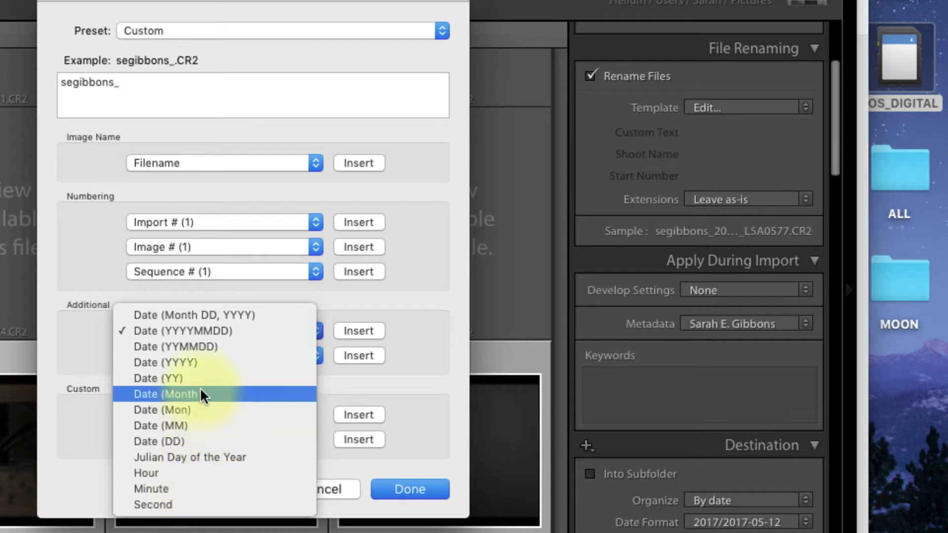
{"action": "left_click", "coordinate": [209, 330]}
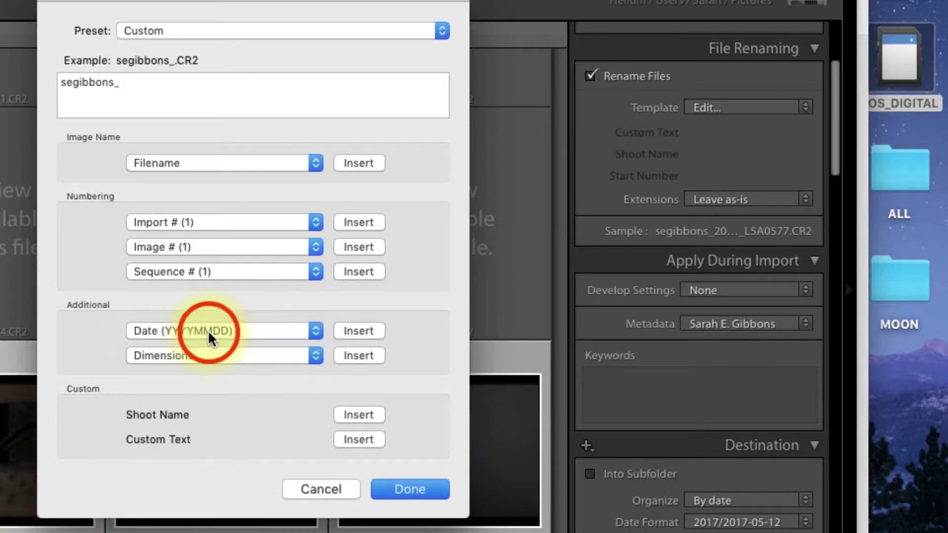
{"action": "left_click", "coordinate": [372, 329]}
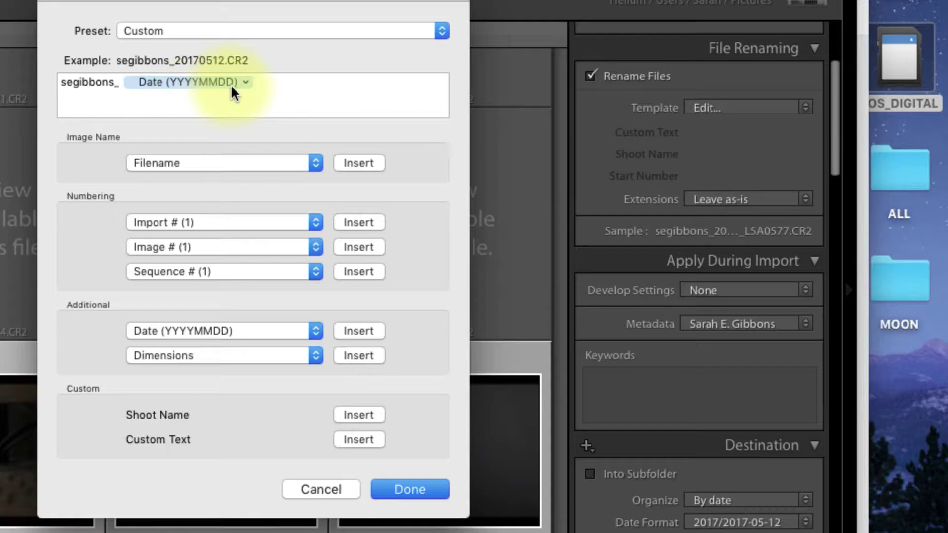
{"action": "left_click", "coordinate": [261, 87]}
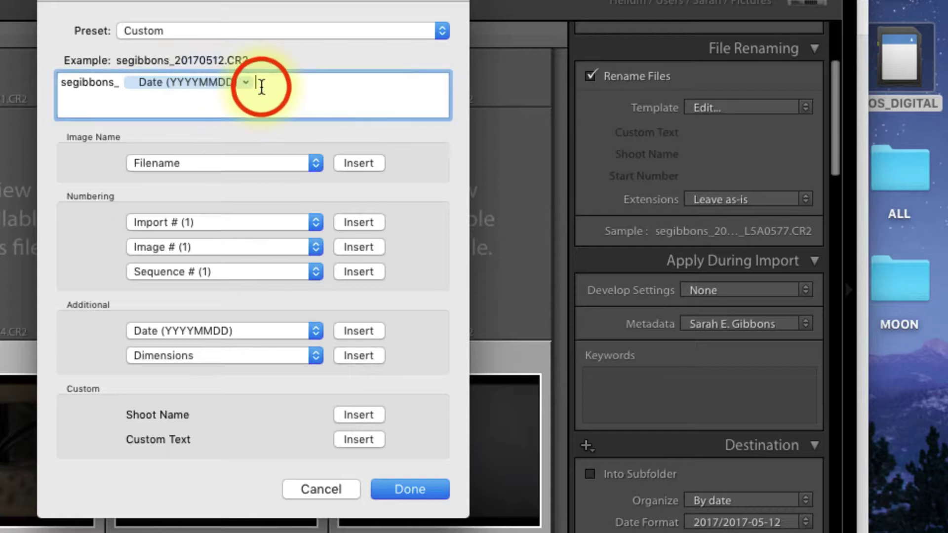
{"action": "type", "text": "_"}
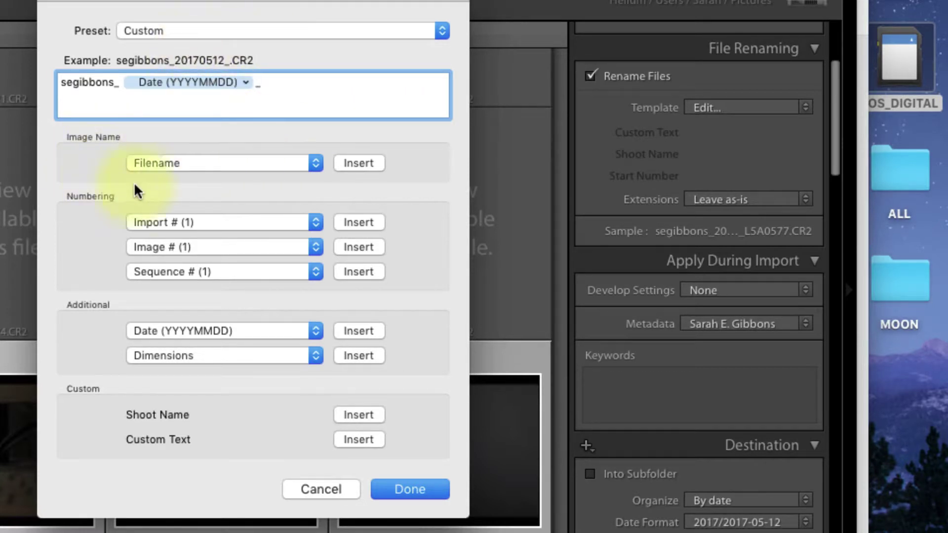
{"action": "left_click", "coordinate": [314, 164]}
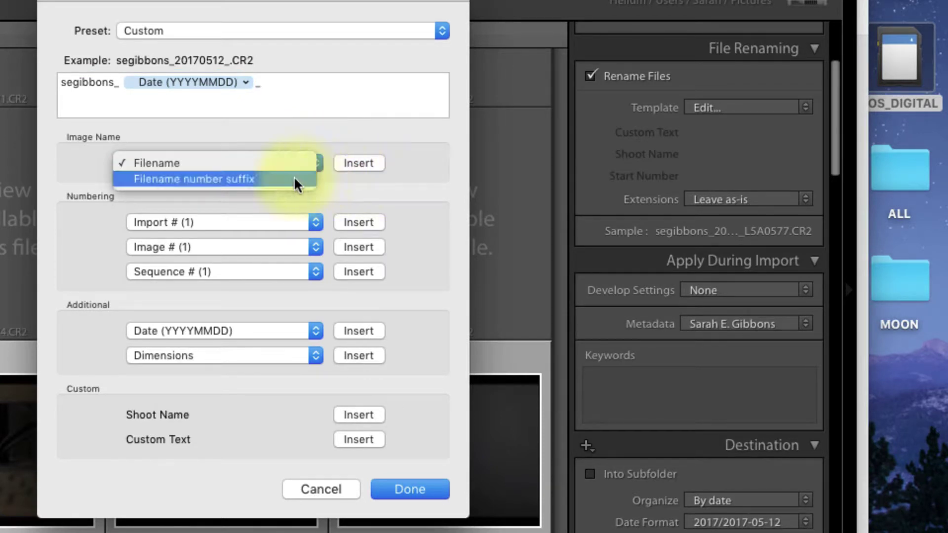
{"action": "left_click", "coordinate": [329, 188]}
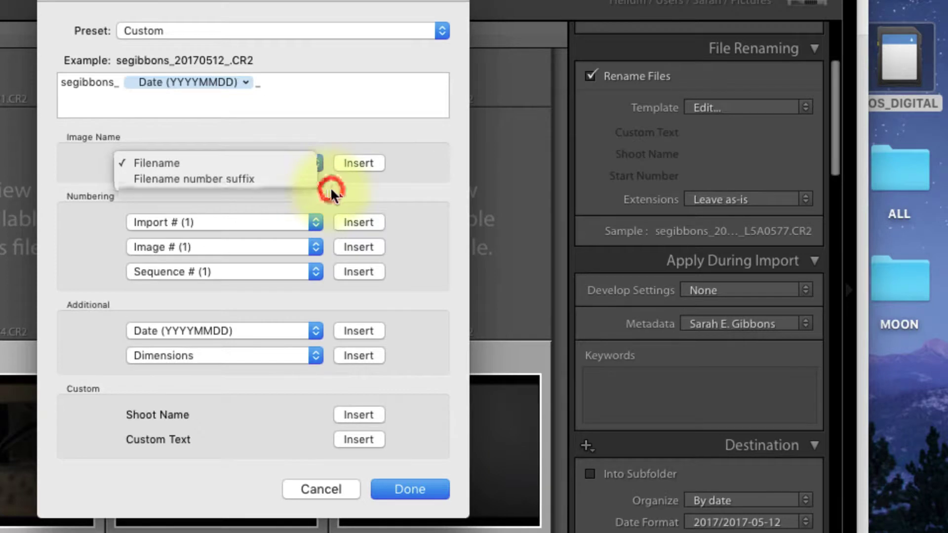
{"action": "left_click", "coordinate": [316, 221]}
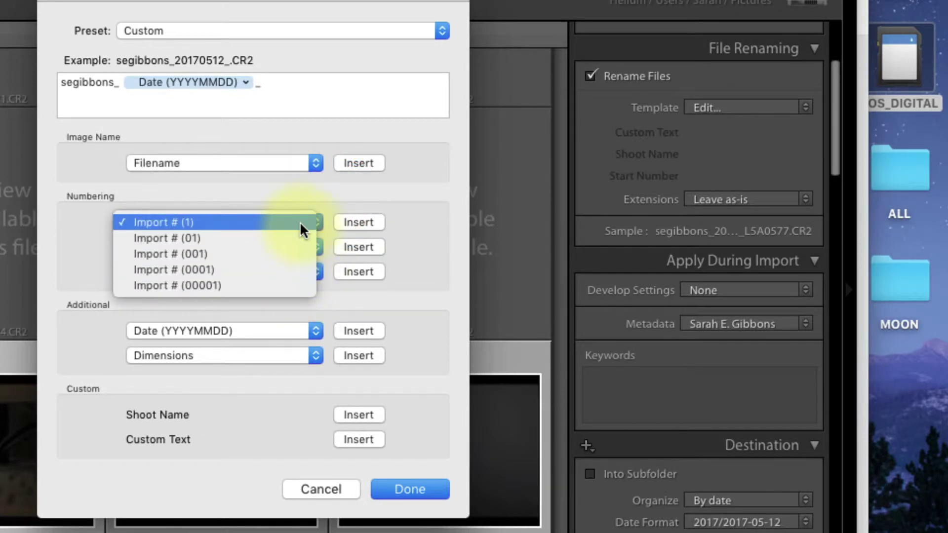
{"action": "left_click", "coordinate": [415, 222]}
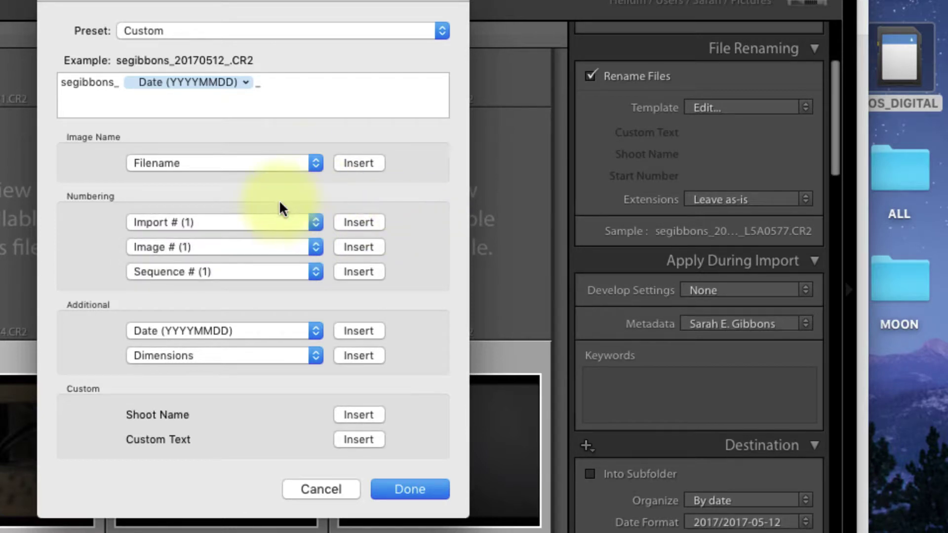
- Try the full Filename token at the end of the renaming template and remove it again
{"action": "left_click", "coordinate": [319, 159]}
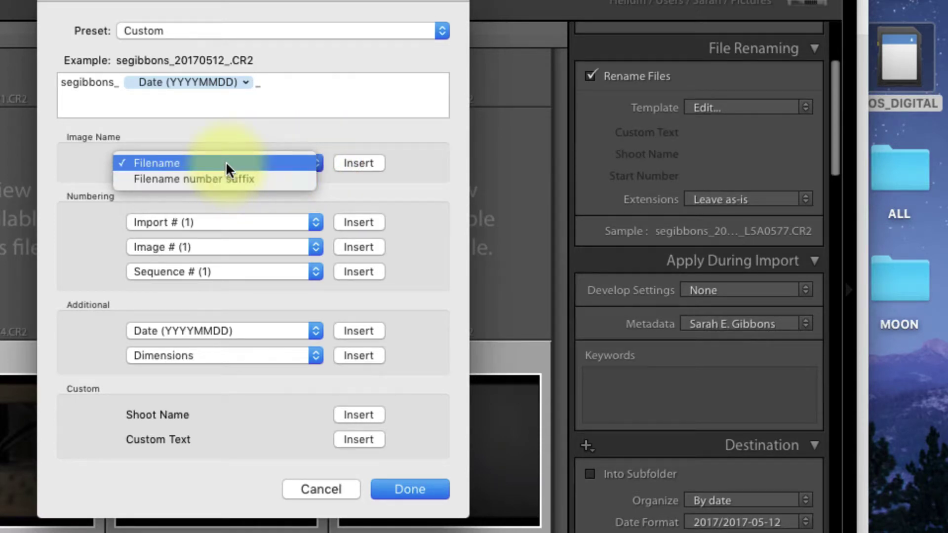
{"action": "left_click", "coordinate": [176, 165]}
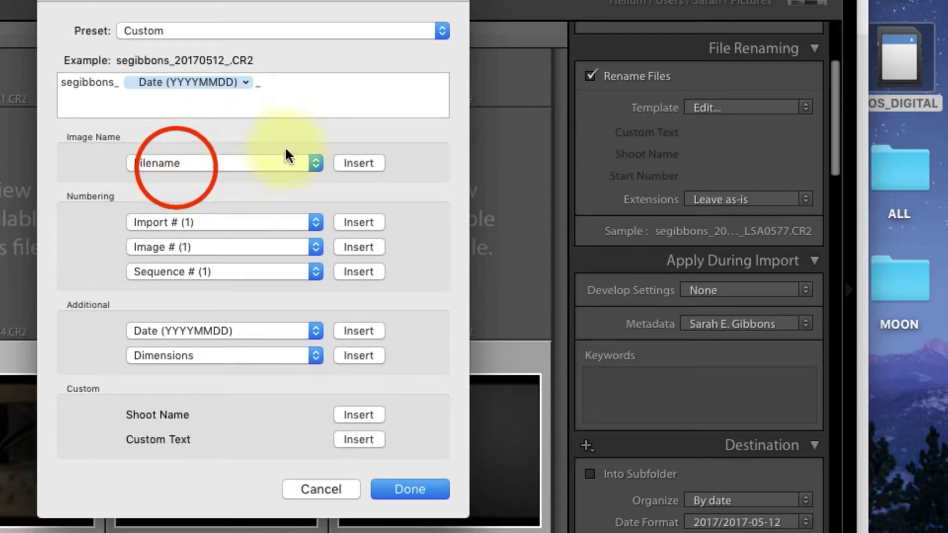
{"action": "left_click", "coordinate": [359, 163]}
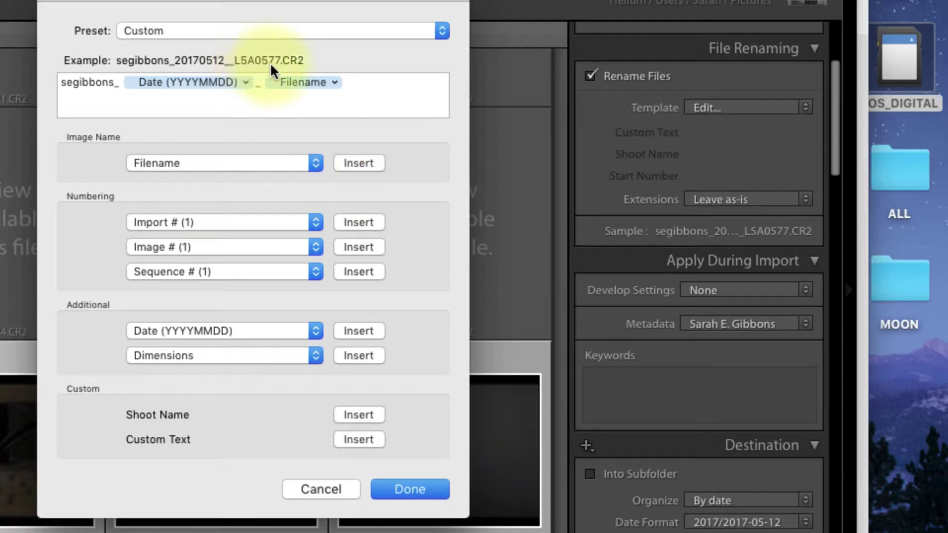
{"action": "left_click", "coordinate": [322, 83]}
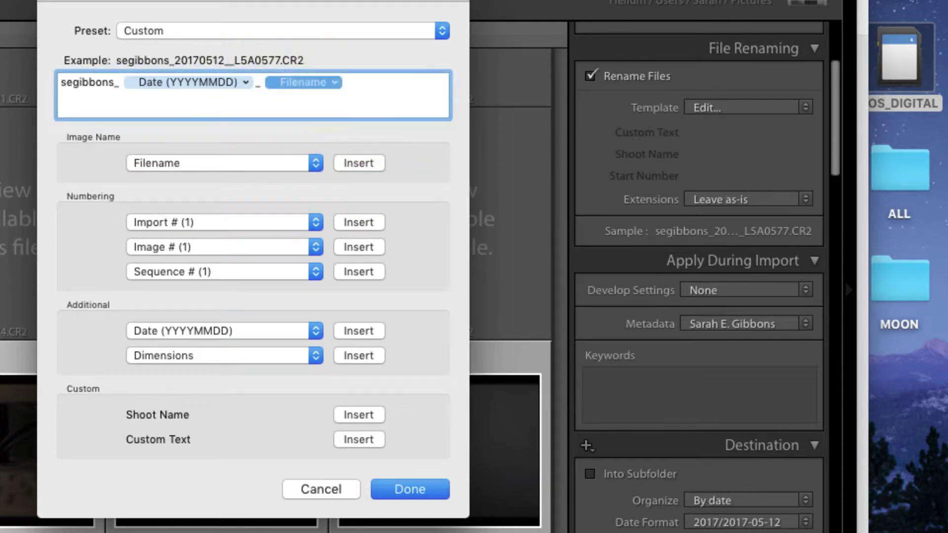
{"action": "key", "text": "BackSpace"}
- Append the Filename number suffix token to the renaming template and accept the template
{"action": "left_click", "coordinate": [315, 164]}
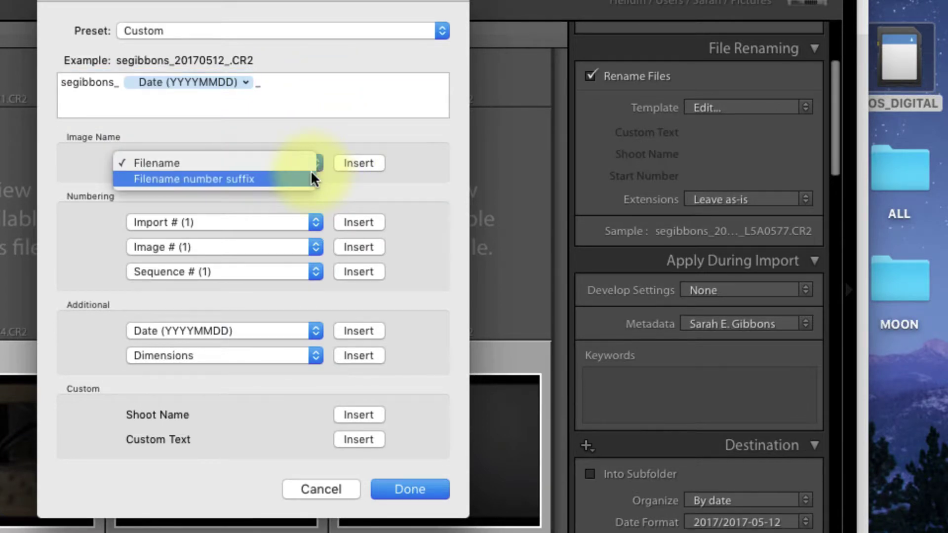
{"action": "left_click", "coordinate": [311, 177]}
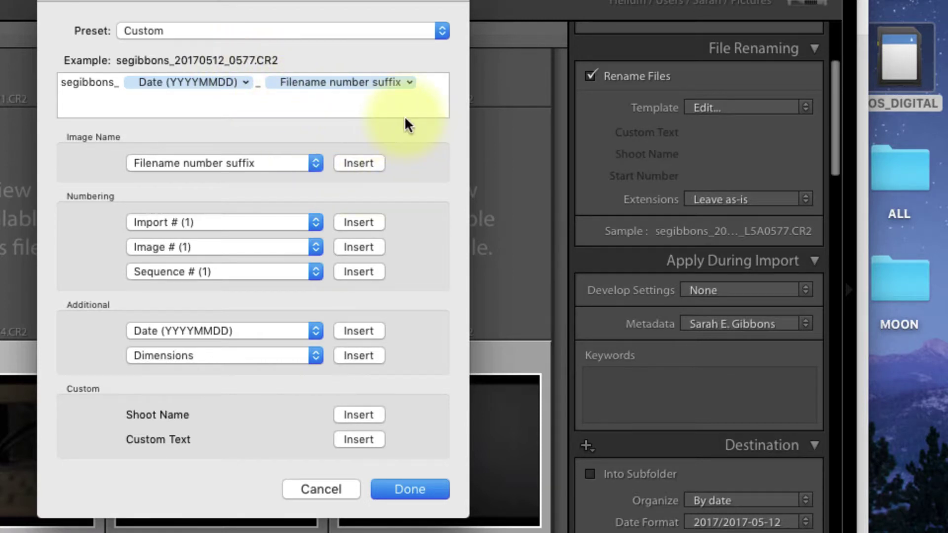
{"action": "left_click", "coordinate": [416, 482]}
- Keep the file extensions at Leave as-is and the develop settings applied during import at None
{"action": "left_click", "coordinate": [768, 199]}
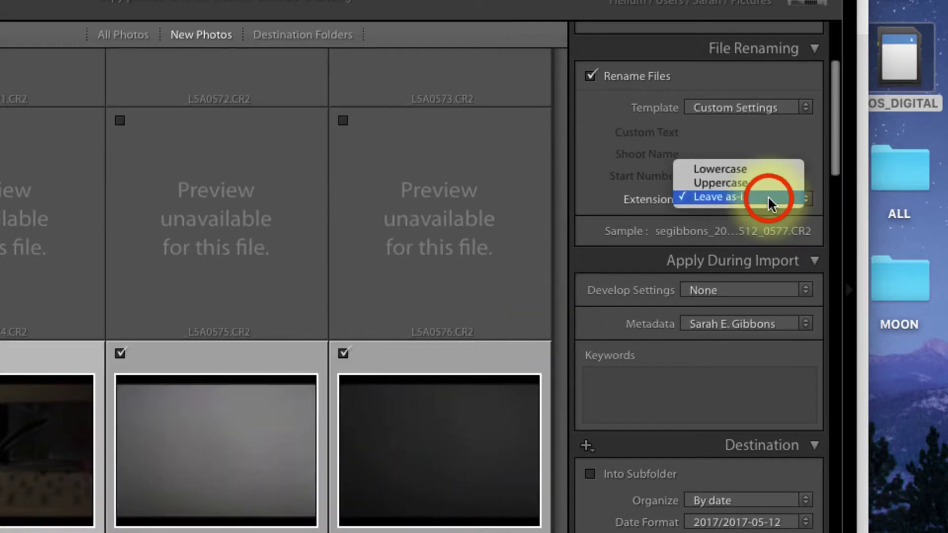
{"action": "left_click", "coordinate": [768, 197]}
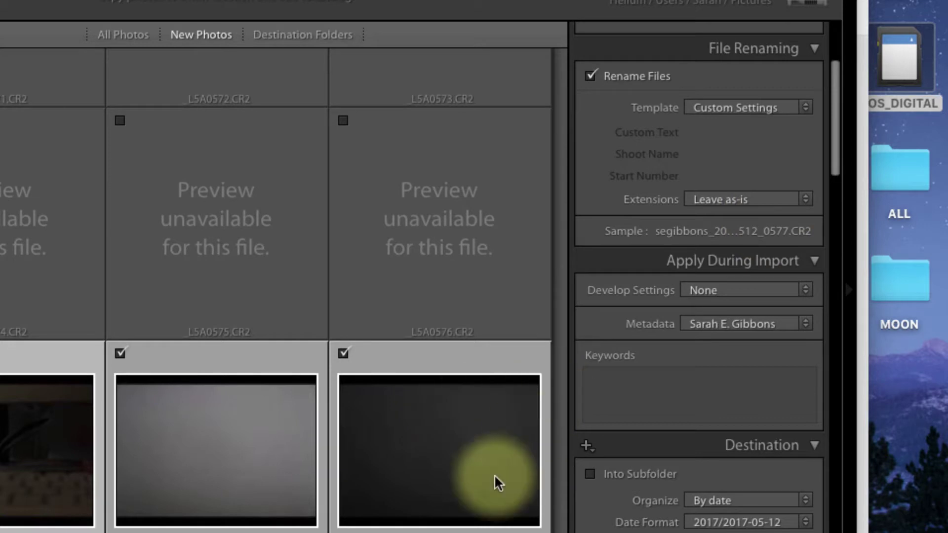
{"action": "scroll", "coordinate": [474, 484], "scroll_direction": "down", "scroll_amount": 2}
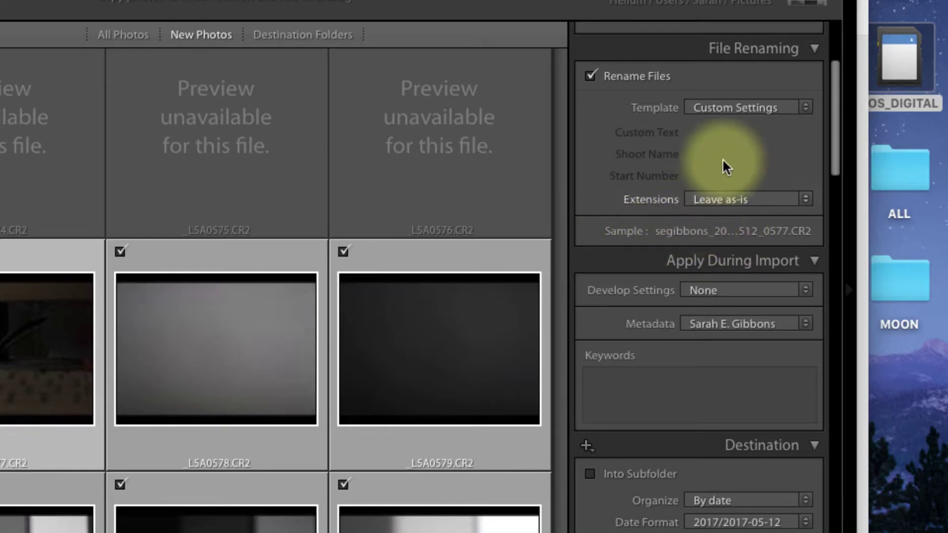
{"action": "left_click", "coordinate": [774, 108]}
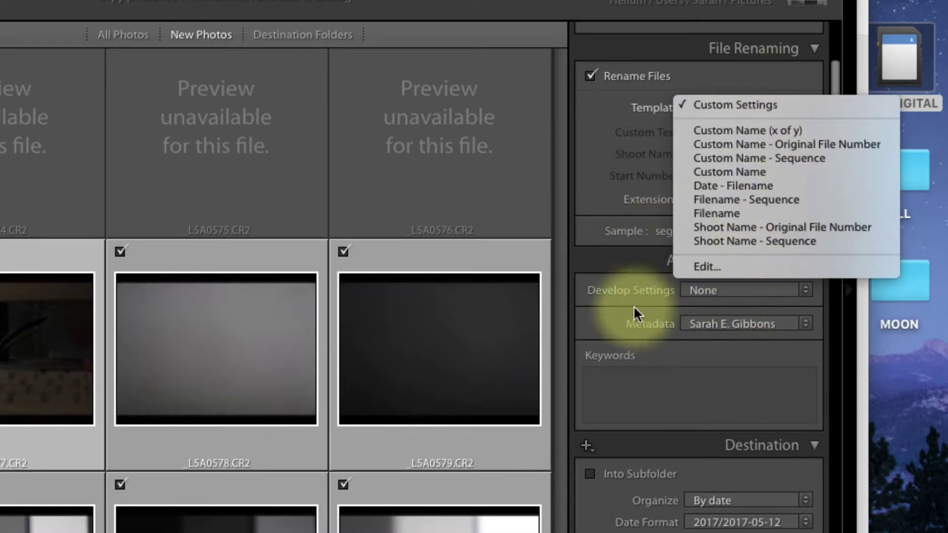
{"action": "left_click", "coordinate": [620, 257]}
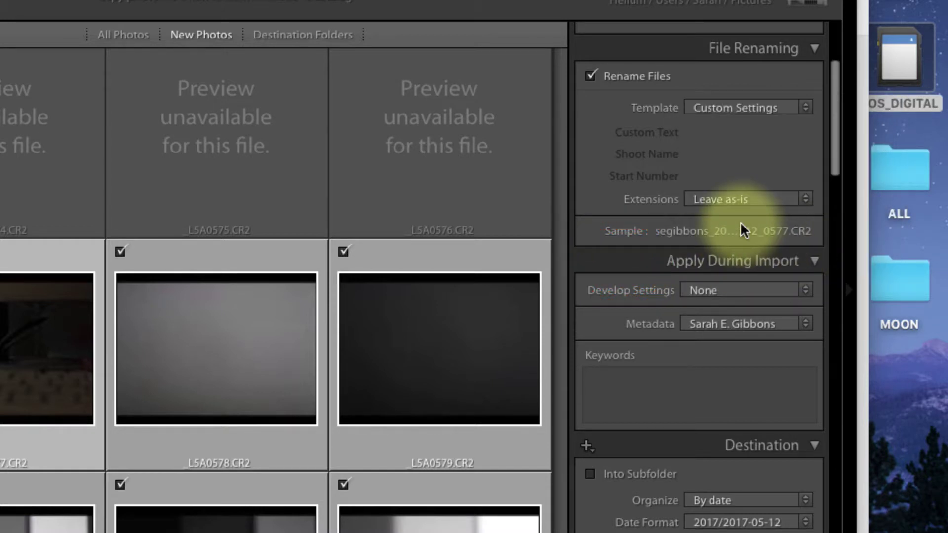
{"action": "scroll", "coordinate": [740, 221], "scroll_direction": "down", "scroll_amount": 3}
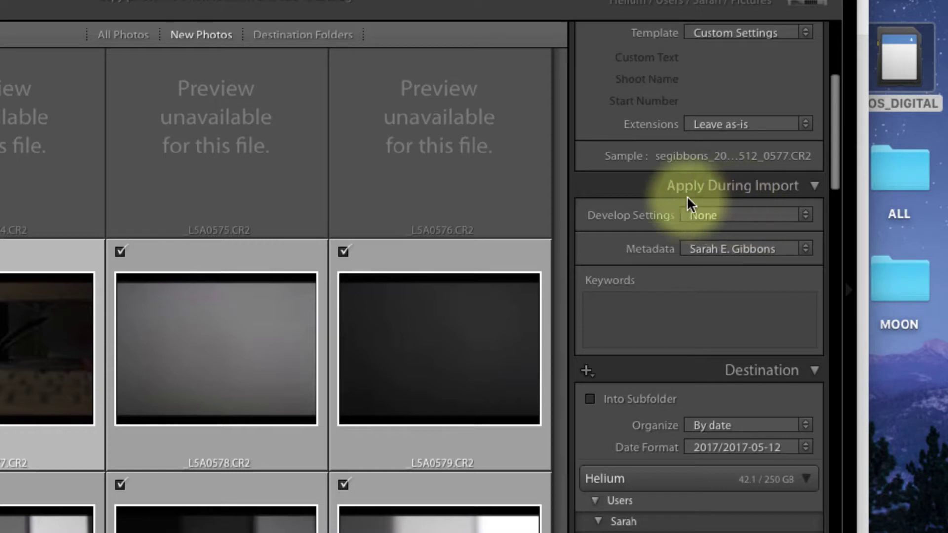
{"action": "left_click", "coordinate": [721, 214]}
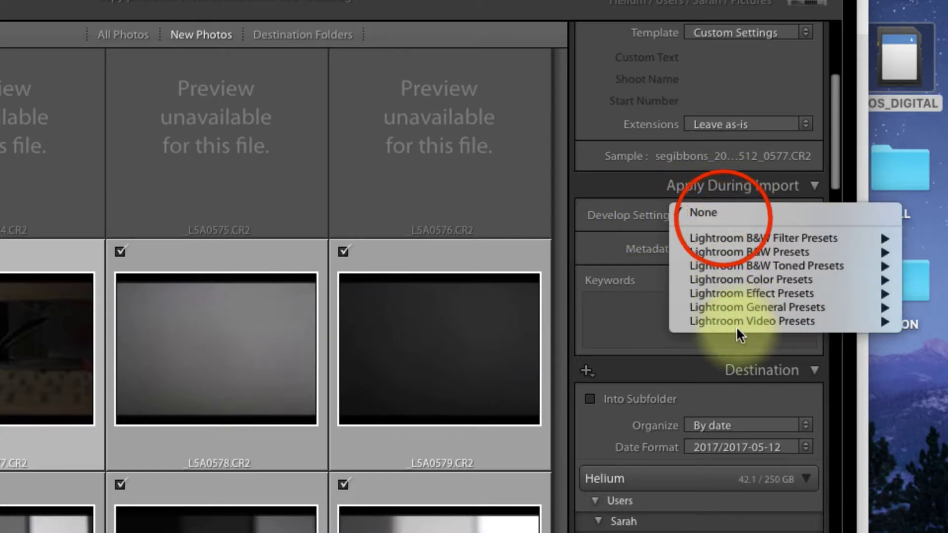
{"action": "left_click", "coordinate": [729, 212]}
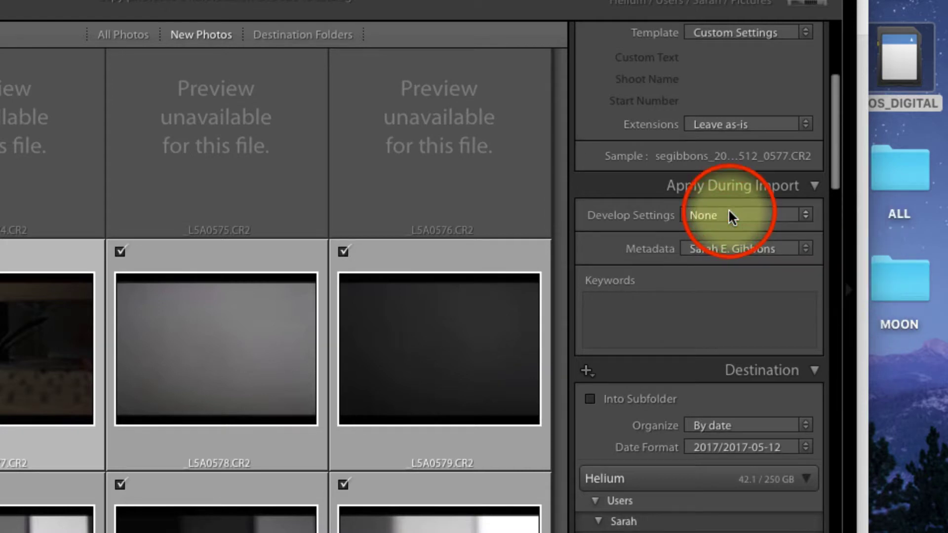
- Start a new metadata preset for the import and look through its available fields
{"action": "left_click", "coordinate": [716, 245]}
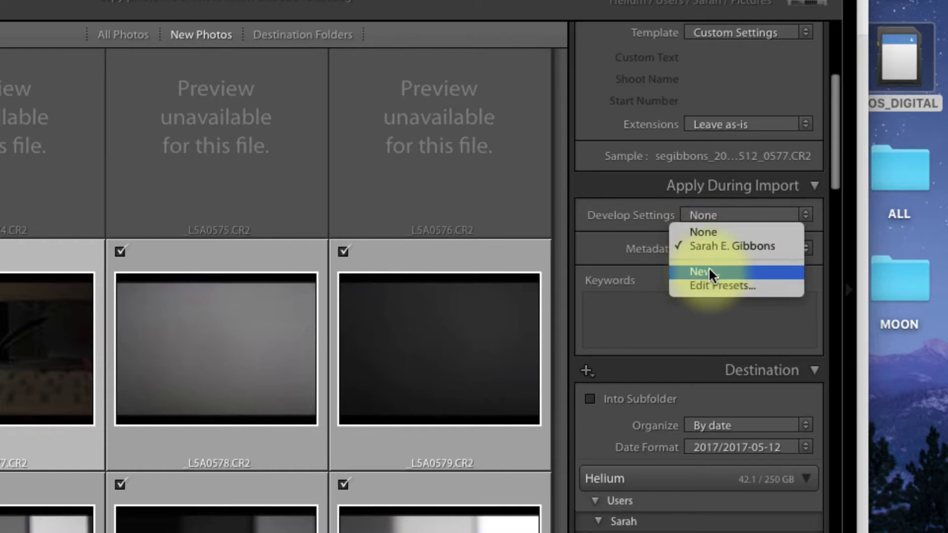
{"action": "left_click", "coordinate": [709, 266]}
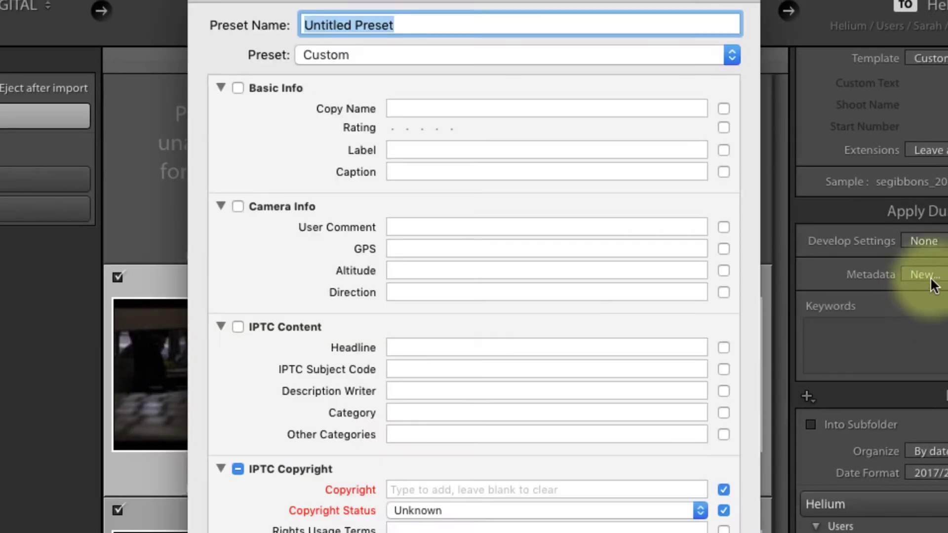
{"action": "scroll", "coordinate": [447, 93], "scroll_direction": "down", "scroll_amount": 10}
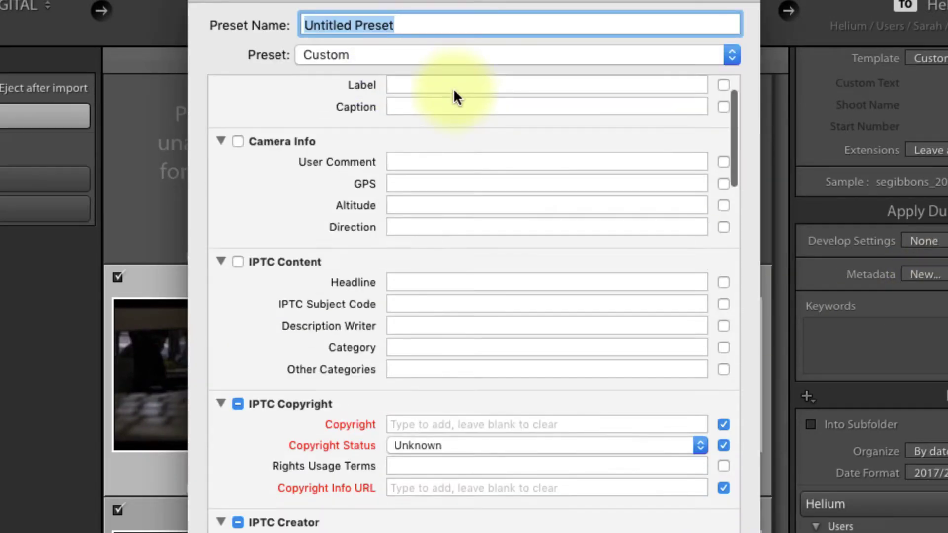
{"action": "scroll", "coordinate": [453, 88], "scroll_direction": "down", "scroll_amount": 20}
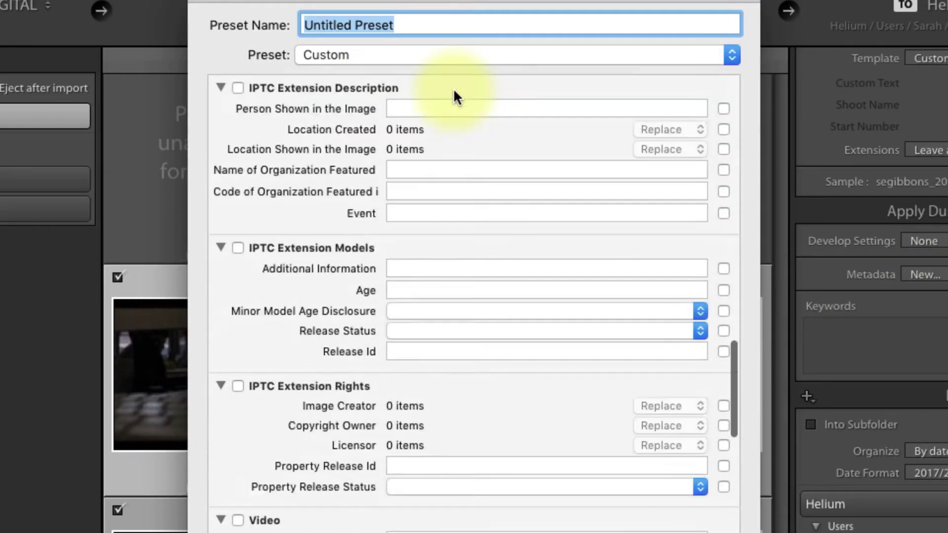
{"action": "scroll", "coordinate": [454, 88], "scroll_direction": "up", "scroll_amount": 10}
{"action": "scroll", "coordinate": [453, 88], "scroll_direction": "up", "scroll_amount": 10}
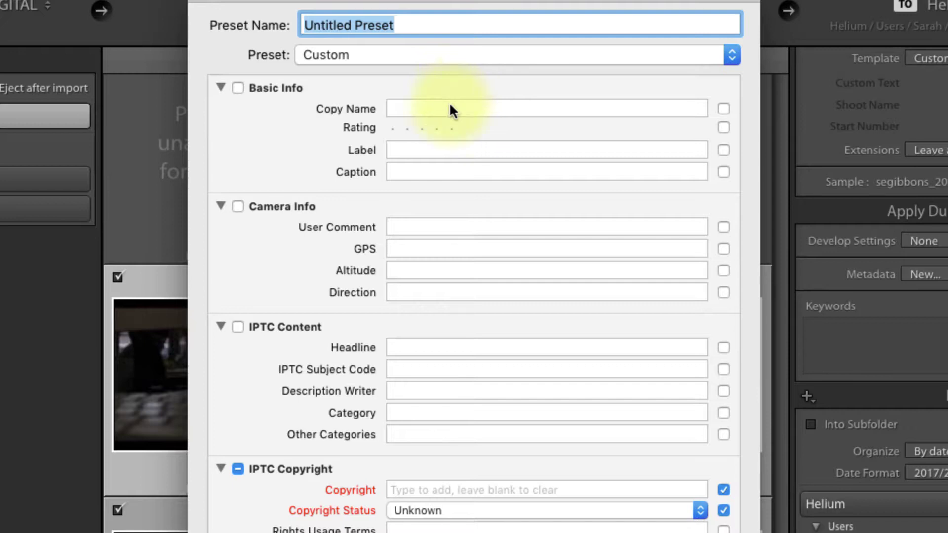
{"action": "scroll", "coordinate": [540, 206], "scroll_direction": "down", "scroll_amount": 5}
{"action": "scroll", "coordinate": [541, 203], "scroll_direction": "down", "scroll_amount": 3}
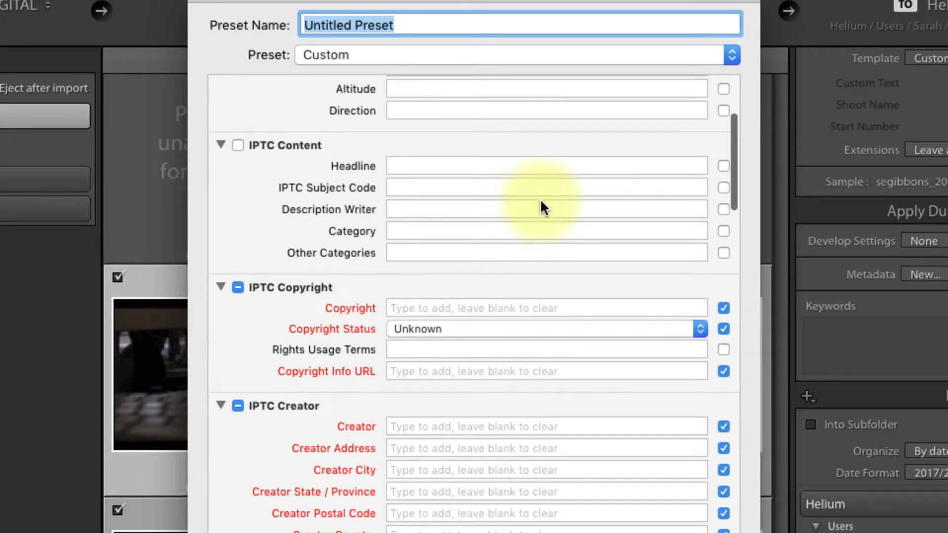
- Enter the photographer's full name as the Copyright in the new preset's IPTC Copyright section
{"action": "left_click", "coordinate": [425, 245]}
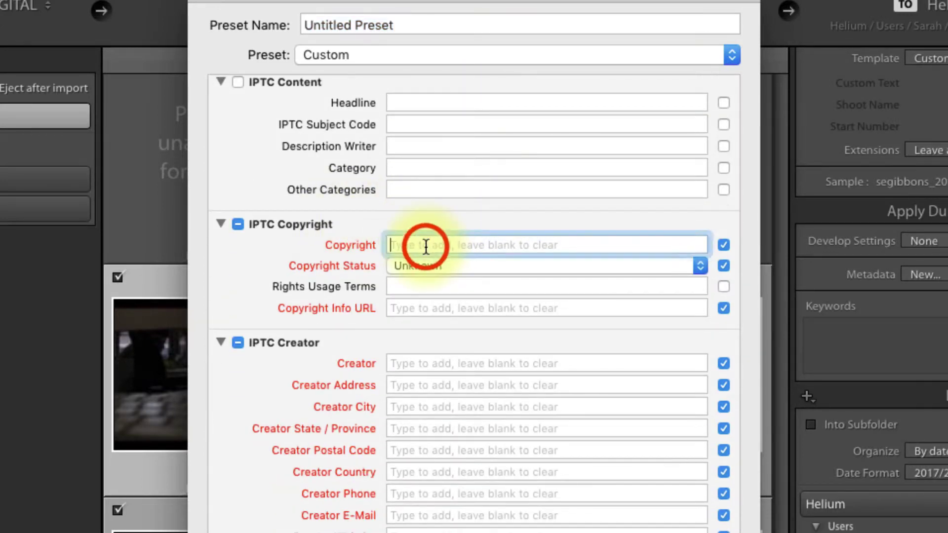
{"action": "type", "text": "SAra"}
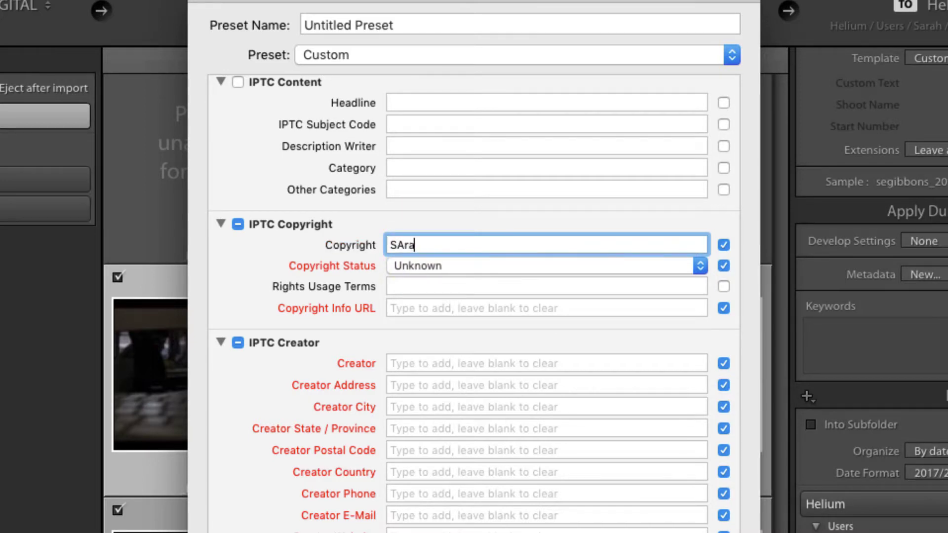
{"action": "type", "text": "harah E. Gi"}
{"action": "key", "text": "BackSpace"}
{"action": "key", "text": "BackSpace"}
{"action": "type", "text": "Gibbons"}
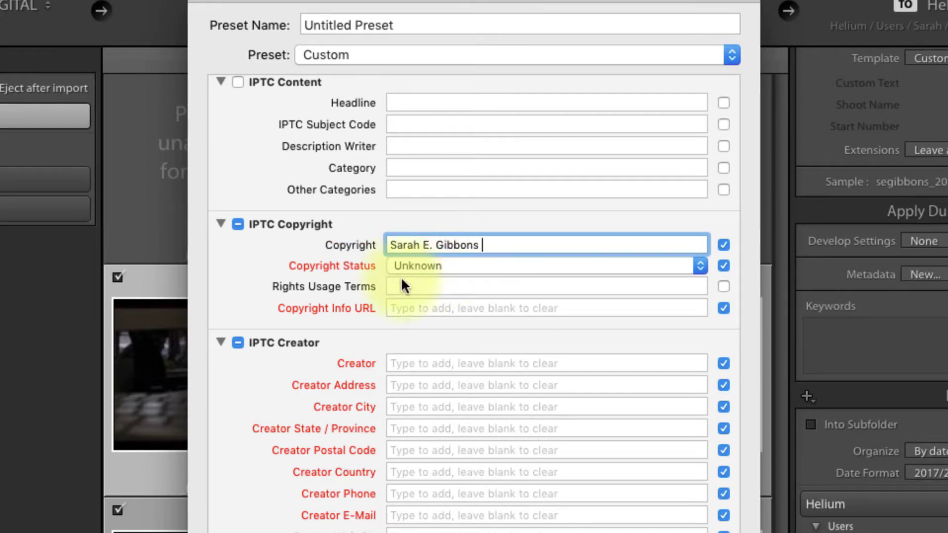
- Set the Copyright Status to Copyrighted and enter the photographer's website address as the Copyright Info URL
{"action": "left_click", "coordinate": [415, 265]}
{"action": "left_click", "coordinate": [415, 275]}
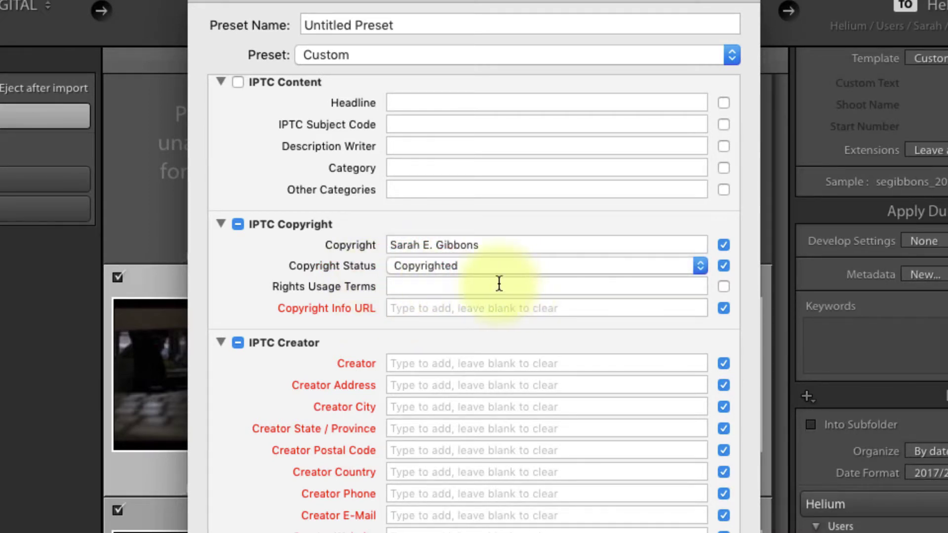
{"action": "left_click", "coordinate": [424, 309]}
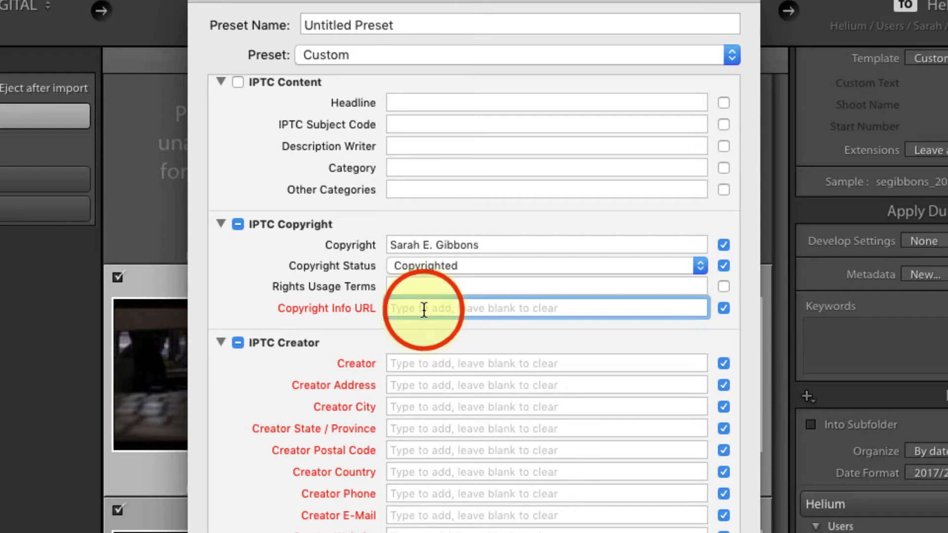
{"action": "type", "text": "www.s"}
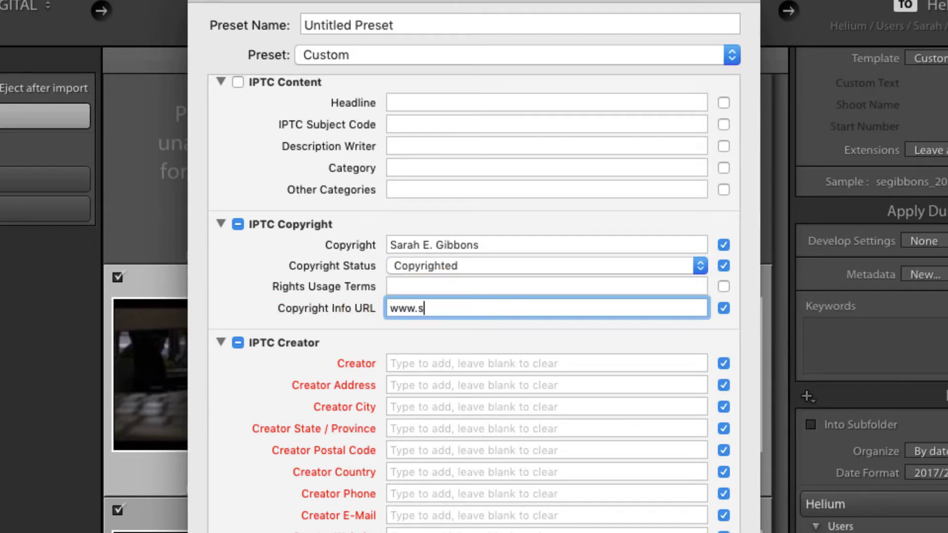
{"action": "type", "text": "egibbons.com"}
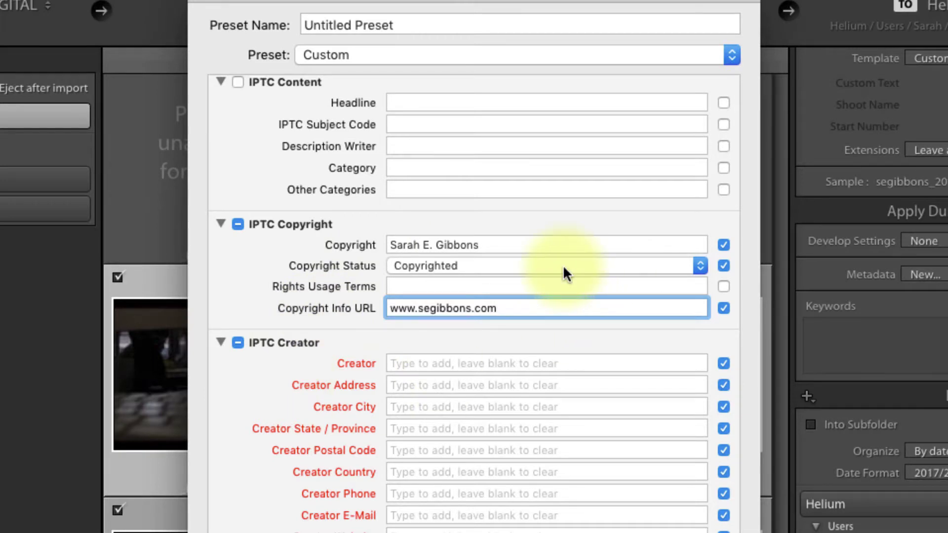
- Enter the photographer's full name as the Creator in the IPTC Creator section
{"action": "scroll", "coordinate": [451, 388], "scroll_direction": "down", "scroll_amount": 3}
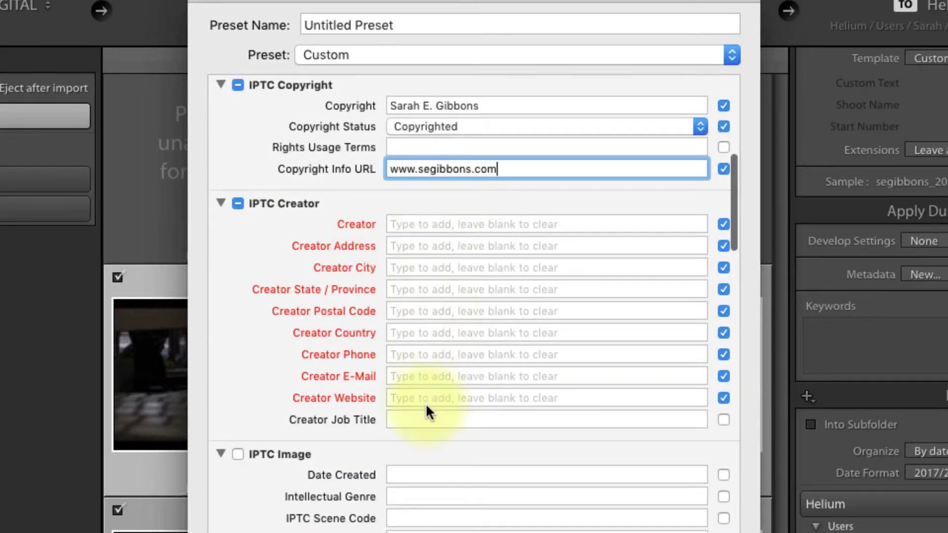
{"action": "left_click", "coordinate": [418, 225]}
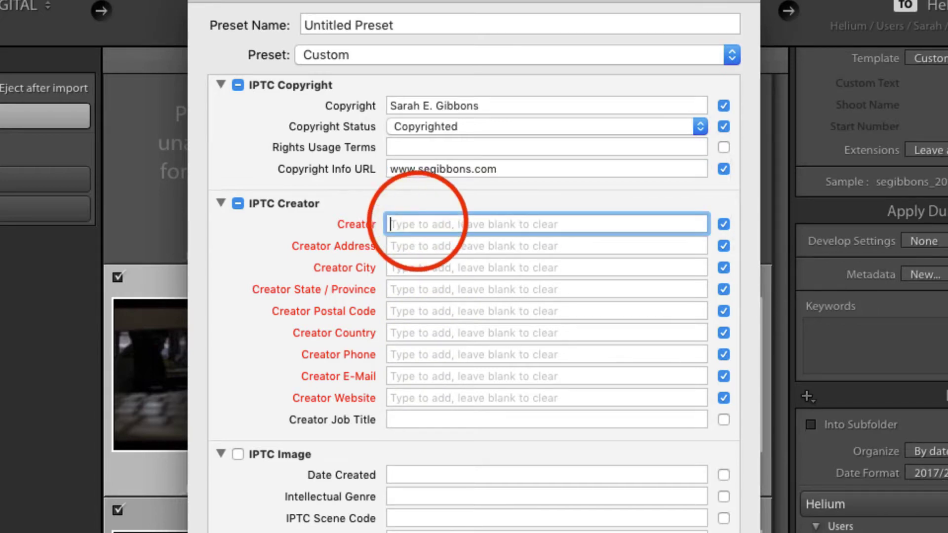
{"action": "type", "text": "Sarah E. Gibbons"}
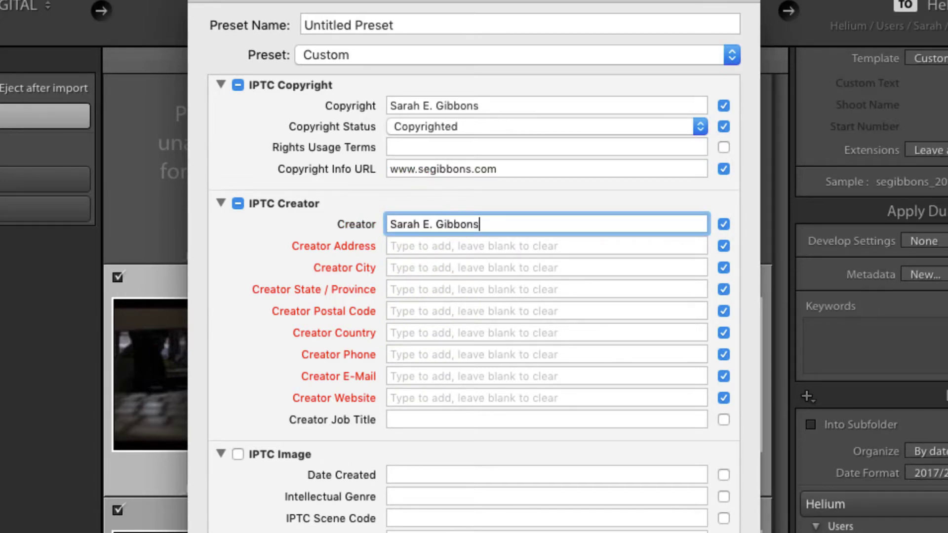
- Fill in the creator's city, state, postal code and country, leaving the street address blank
{"action": "left_click", "coordinate": [418, 245]}
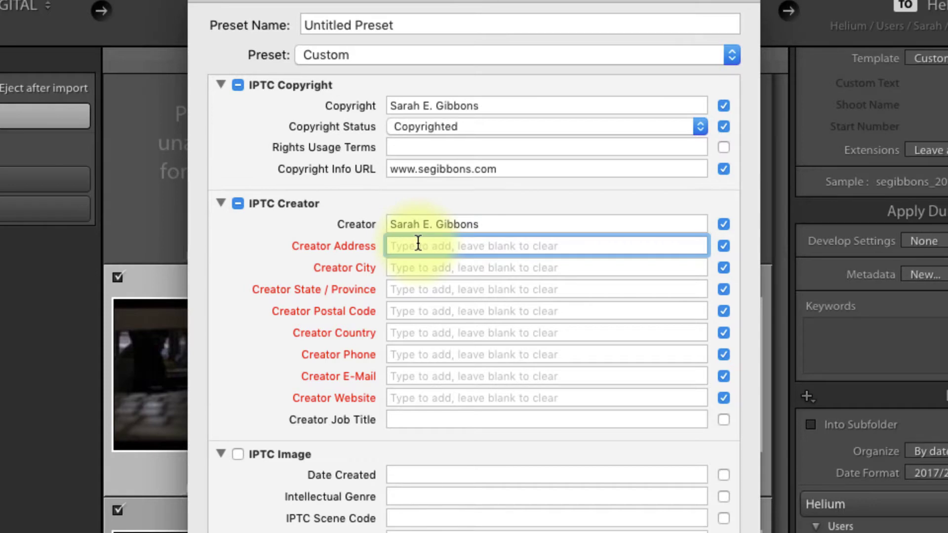
{"action": "left_click", "coordinate": [418, 267]}
{"action": "type", "text": "Di"}
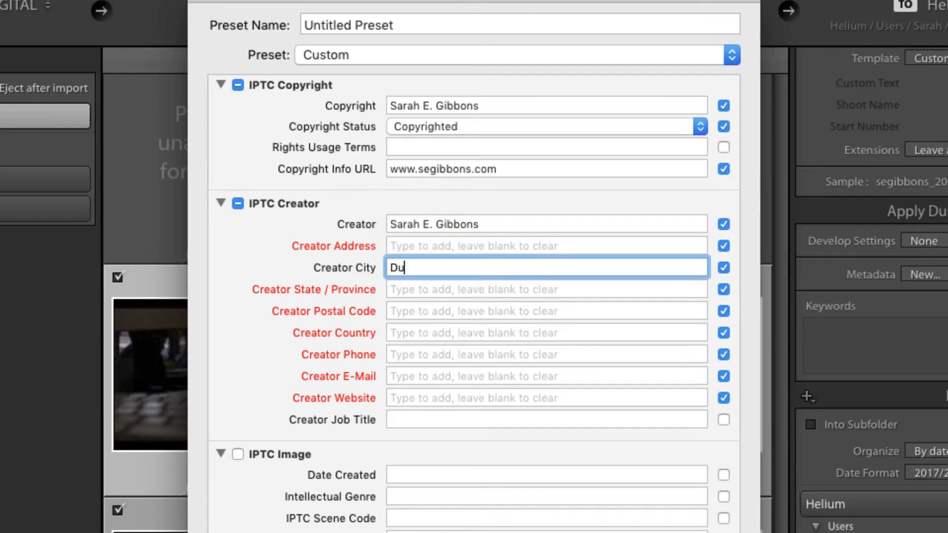
{"action": "type", "text": "rham"}
{"action": "left_click", "coordinate": [417, 289]}
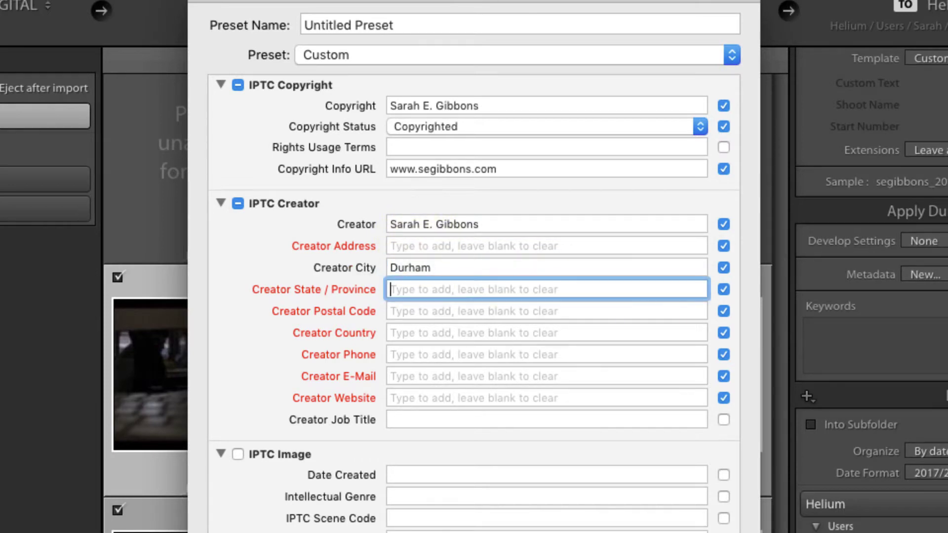
{"action": "type", "text": "NC"}
{"action": "left_click", "coordinate": [418, 310]}
{"action": "type", "text": "27707"}
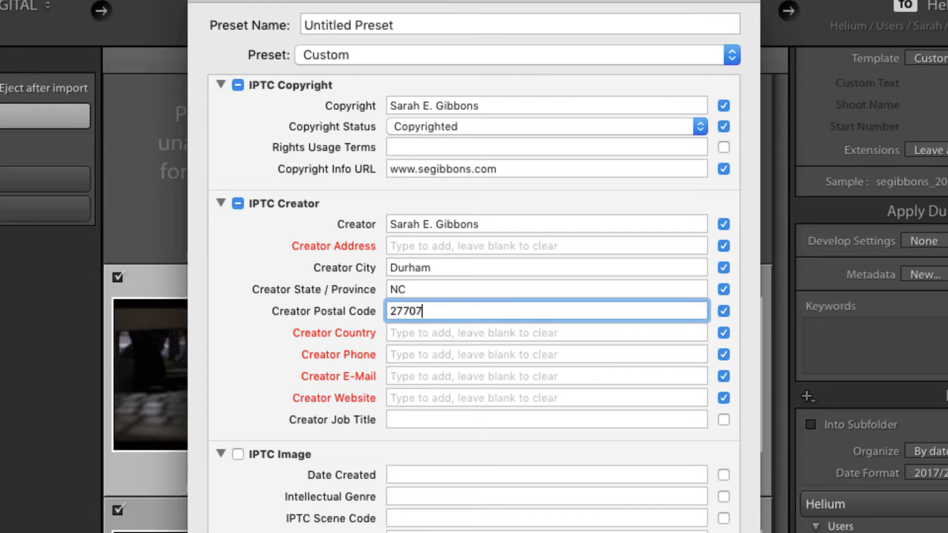
{"action": "key", "text": "Tab"}
{"action": "type", "text": "USA"}
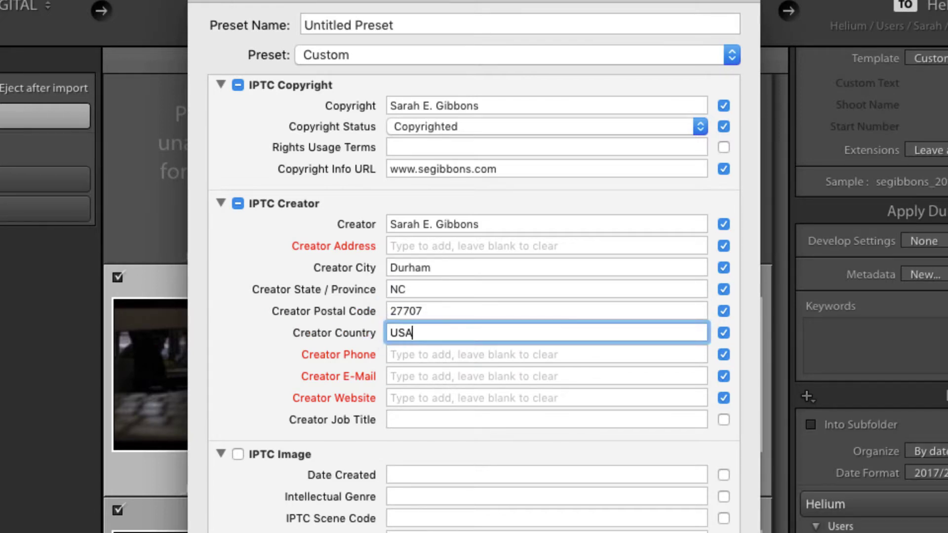
- Enter the photographer's website address as the Creator Website, leaving the creator's phone and e-mail blank
{"action": "left_click", "coordinate": [412, 398]}
{"action": "type", "text": "www.se"}
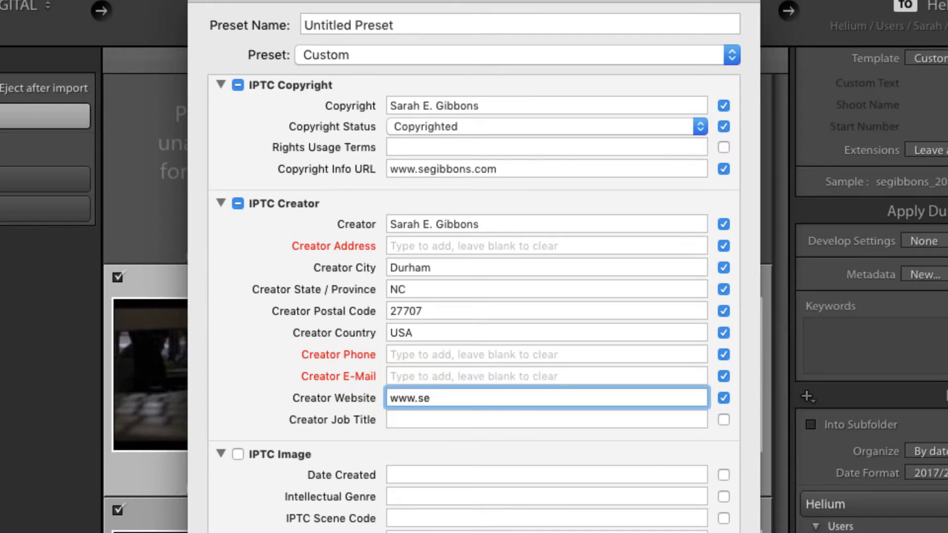
{"action": "type", "text": "gibbons.com"}
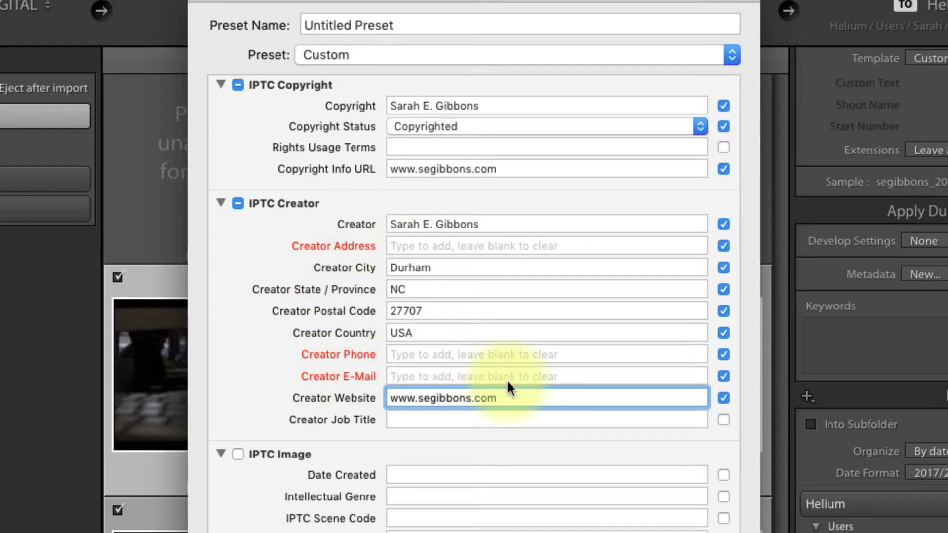
- Insert a © symbol before the photographer's name in the IPTC Copyright section's Copyright field
{"action": "scroll", "coordinate": [507, 384], "scroll_direction": "down", "scroll_amount": 2}
{"action": "scroll", "coordinate": [508, 384], "scroll_direction": "up", "scroll_amount": 4}
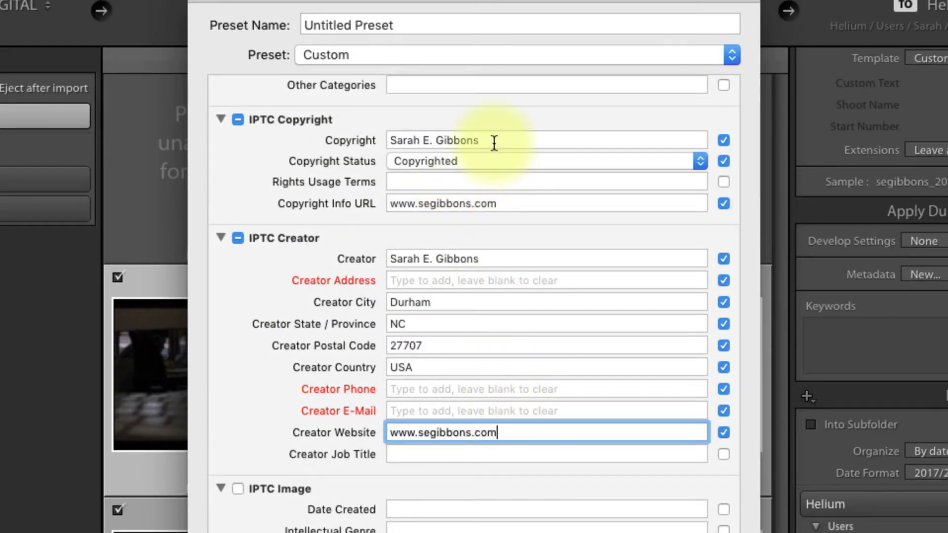
{"action": "triple_click", "coordinate": [394, 140]}
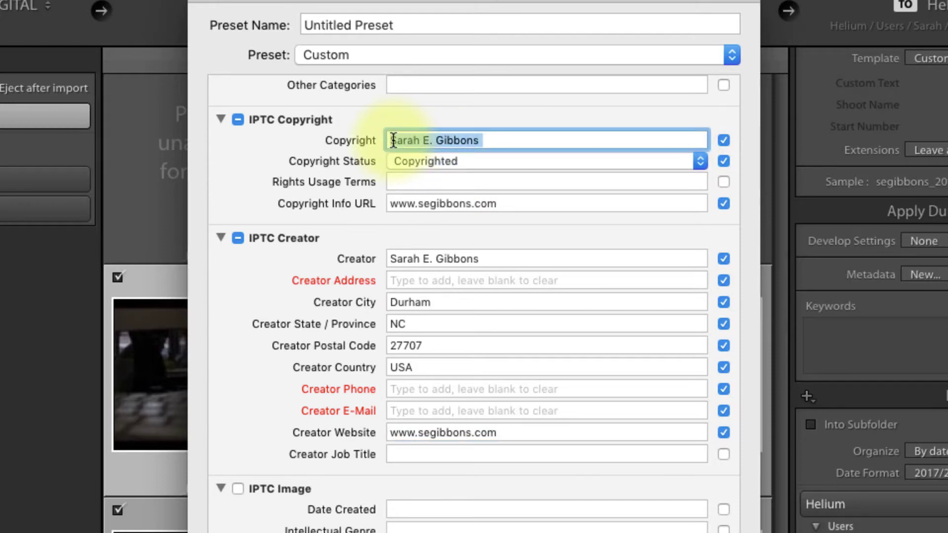
{"action": "left_click", "coordinate": [393, 140]}
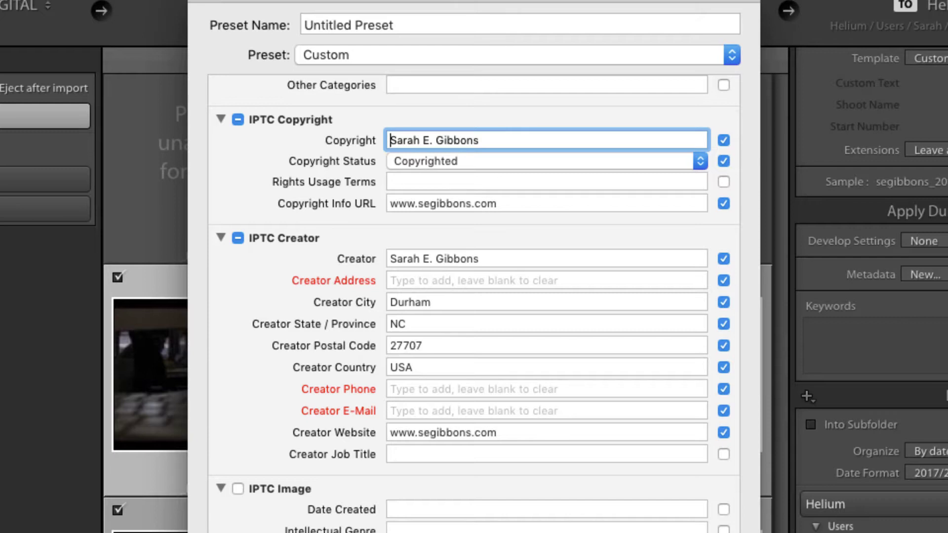
{"action": "type", "text": "©"}
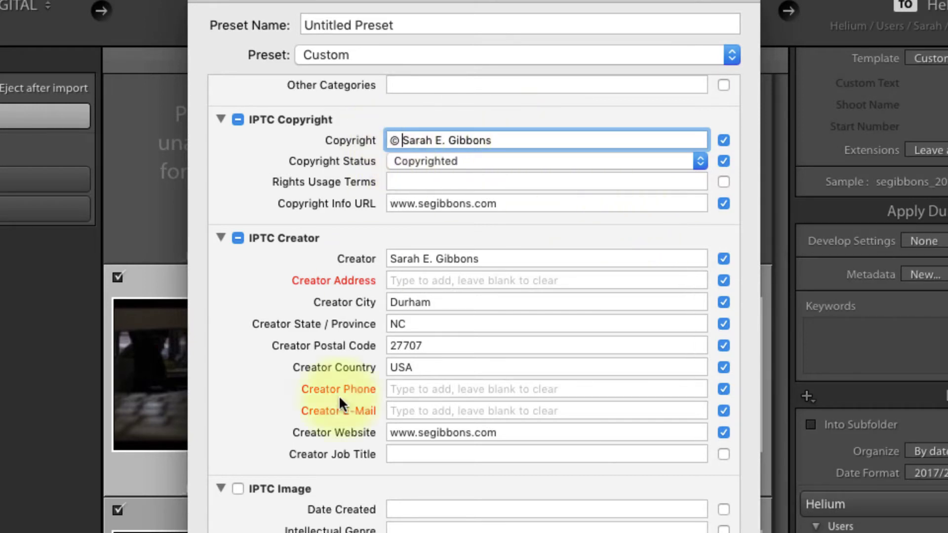
- Name the metadata preset SEG 2, create it and keep it selected as the metadata applied during import
{"action": "scroll", "coordinate": [564, 415], "scroll_direction": "down", "scroll_amount": 5}
{"action": "scroll", "coordinate": [564, 415], "scroll_direction": "up", "scroll_amount": 8}
{"action": "scroll", "coordinate": [564, 414], "scroll_direction": "up", "scroll_amount": 5}
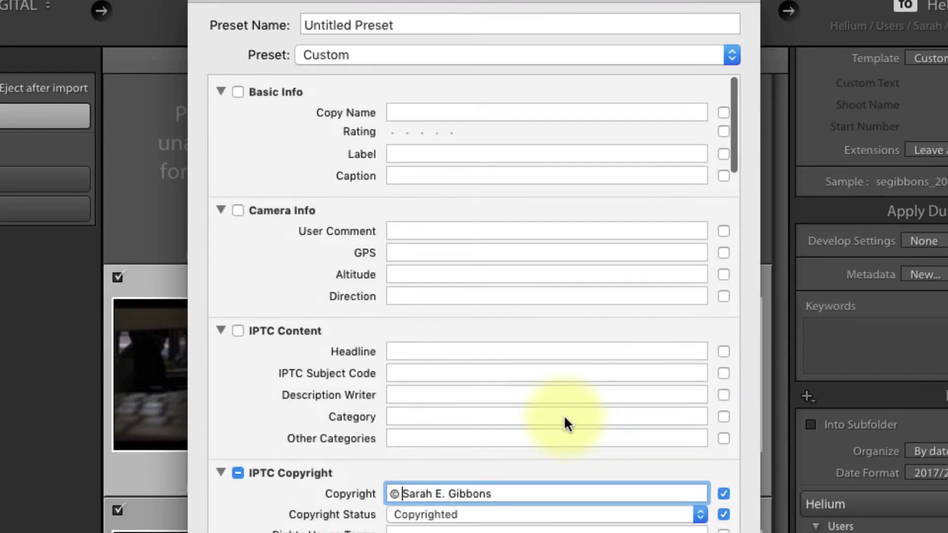
{"action": "scroll", "coordinate": [564, 420], "scroll_direction": "down", "scroll_amount": 10}
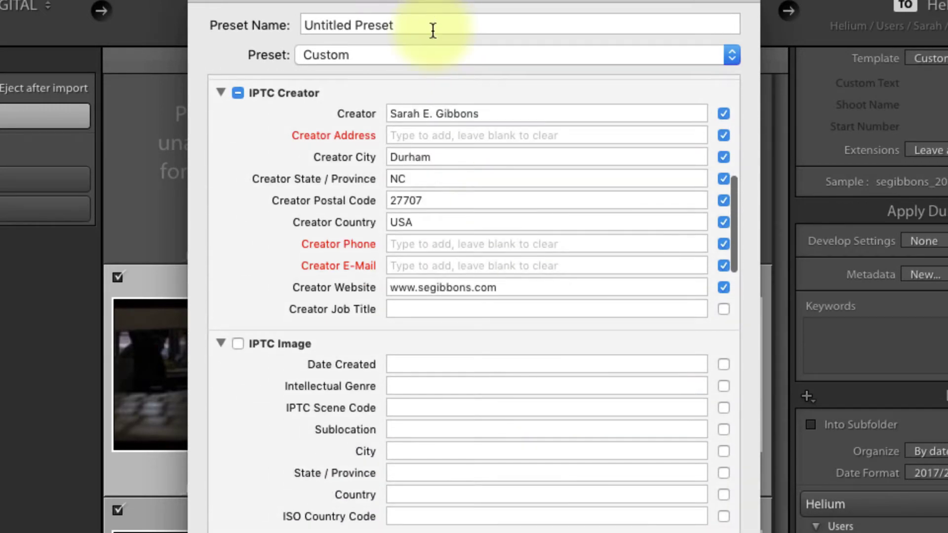
{"action": "left_click", "coordinate": [432, 28]}
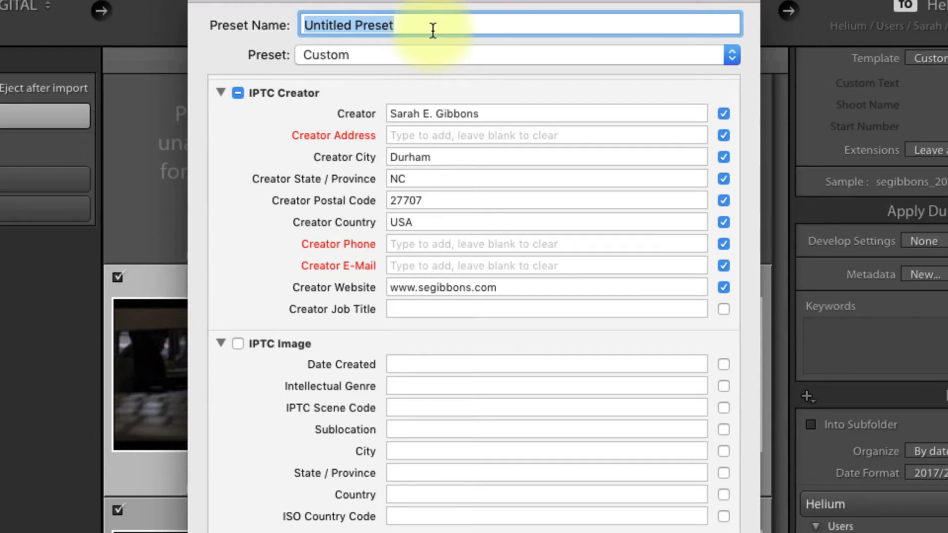
{"action": "type", "text": "Se"}
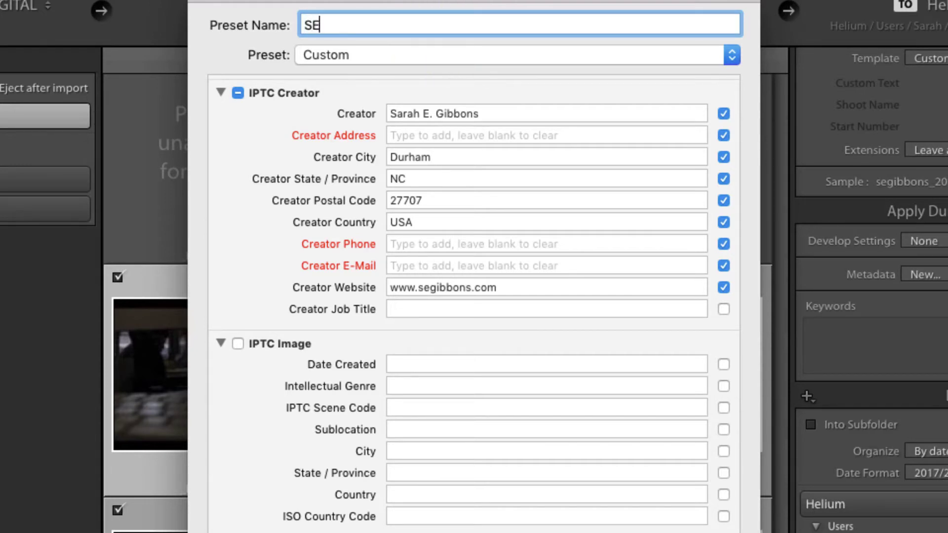
{"action": "type", "text": "G 2"}
{"action": "scroll", "coordinate": [578, 292], "scroll_direction": "up", "scroll_amount": 5}
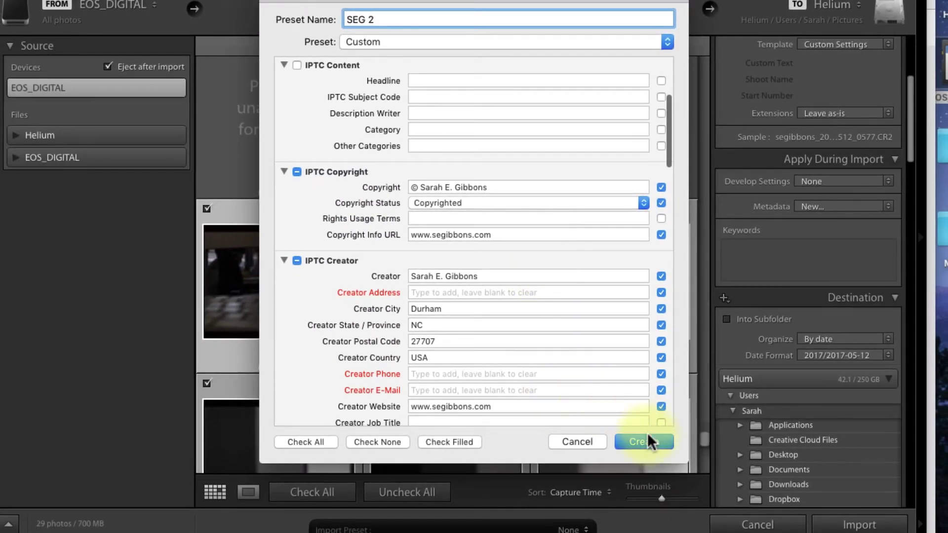
{"action": "left_click", "coordinate": [647, 436]}
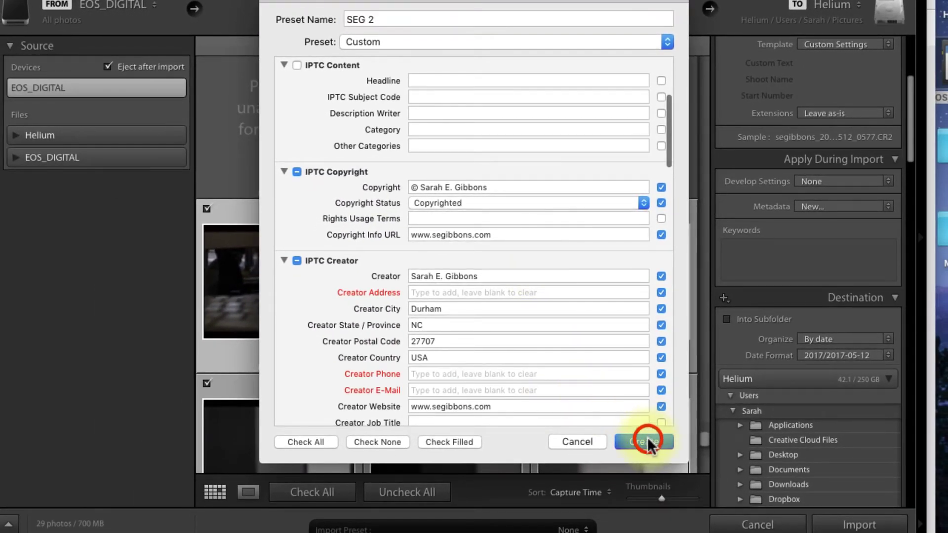
{"action": "left_click", "coordinate": [808, 203]}
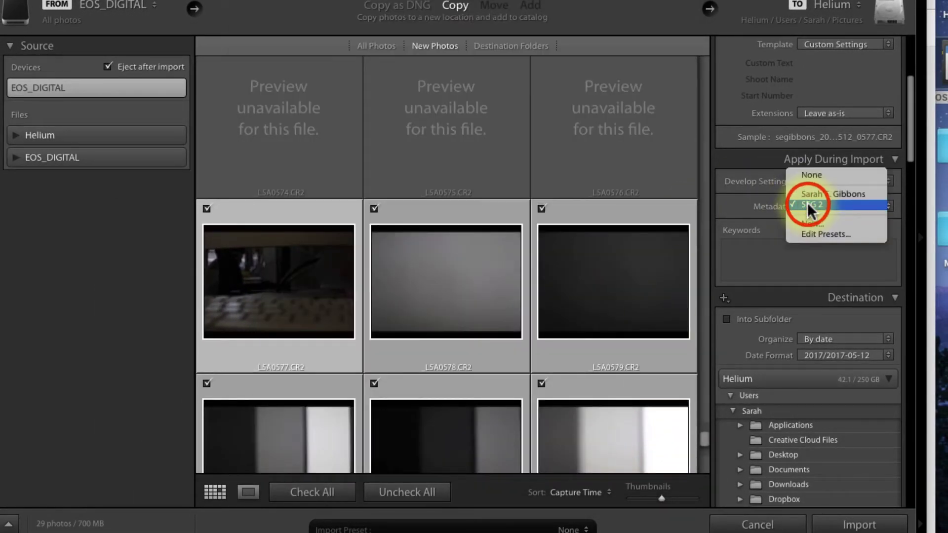
{"action": "left_click", "coordinate": [823, 205]}
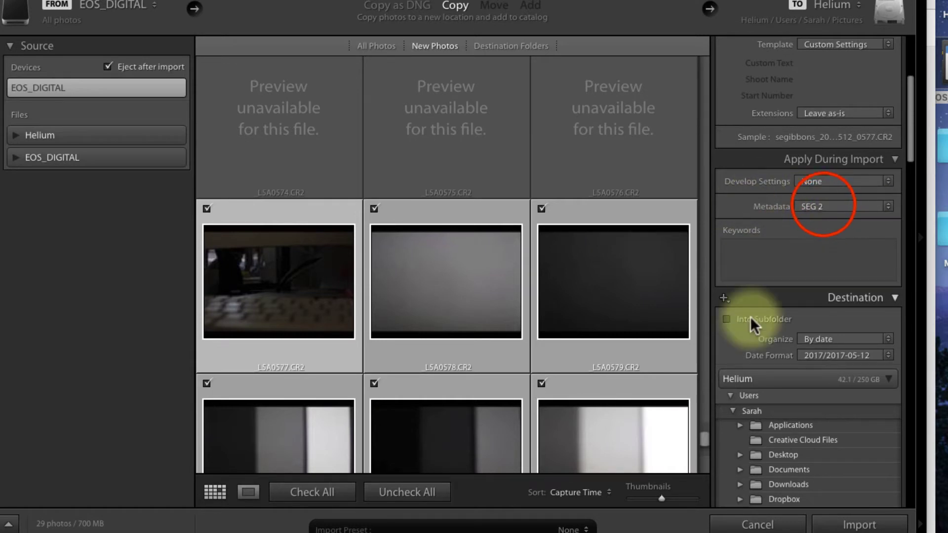
- Enter Demo and Students as comma-separated keywords to apply to the photos during import
{"action": "scroll", "coordinate": [568, 323], "scroll_direction": "down", "scroll_amount": 3}
{"action": "scroll", "coordinate": [568, 323], "scroll_direction": "down", "scroll_amount": 2}
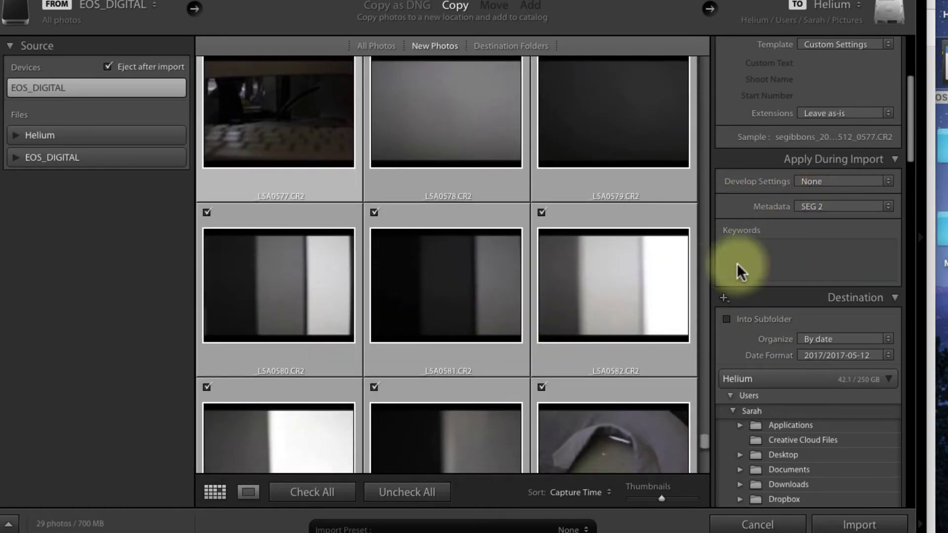
{"action": "scroll", "coordinate": [767, 252], "scroll_direction": "up", "scroll_amount": 2}
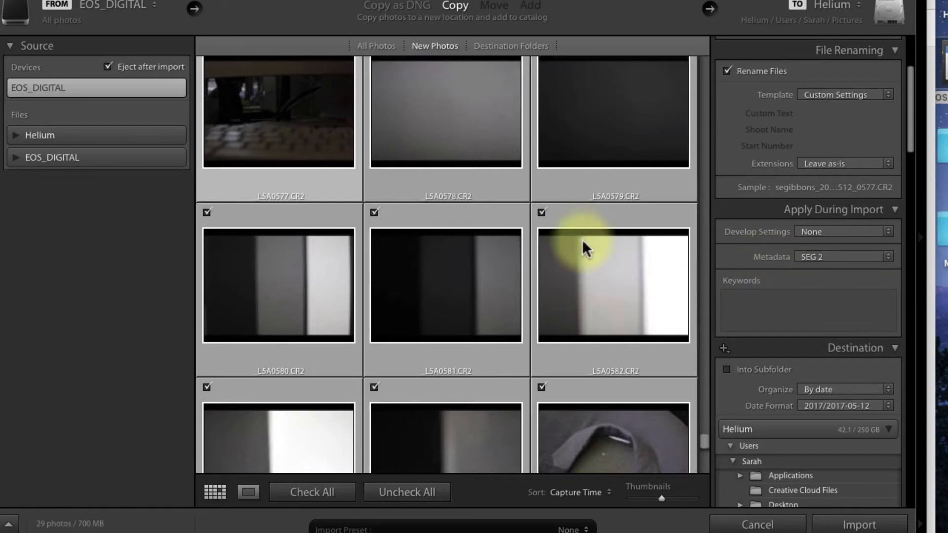
{"action": "scroll", "coordinate": [579, 237], "scroll_direction": "up", "scroll_amount": 2}
{"action": "scroll", "coordinate": [579, 233], "scroll_direction": "down", "scroll_amount": 5}
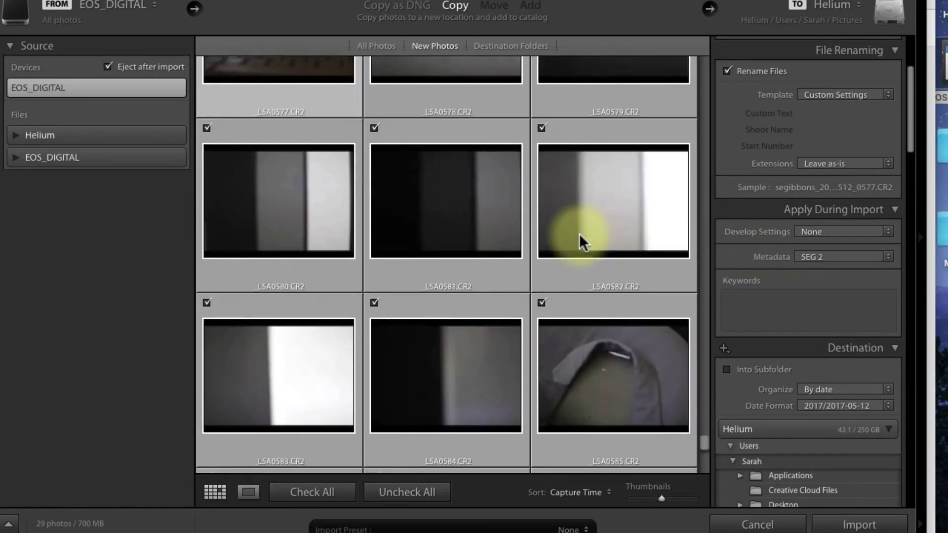
{"action": "scroll", "coordinate": [580, 233], "scroll_direction": "up", "scroll_amount": 3}
{"action": "left_click", "coordinate": [750, 301]}
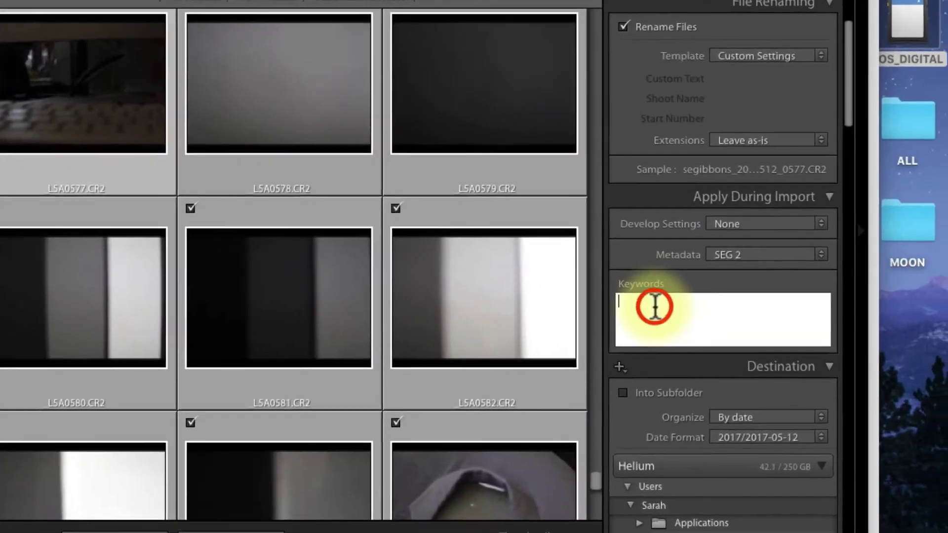
{"action": "type", "text": "Demo"}
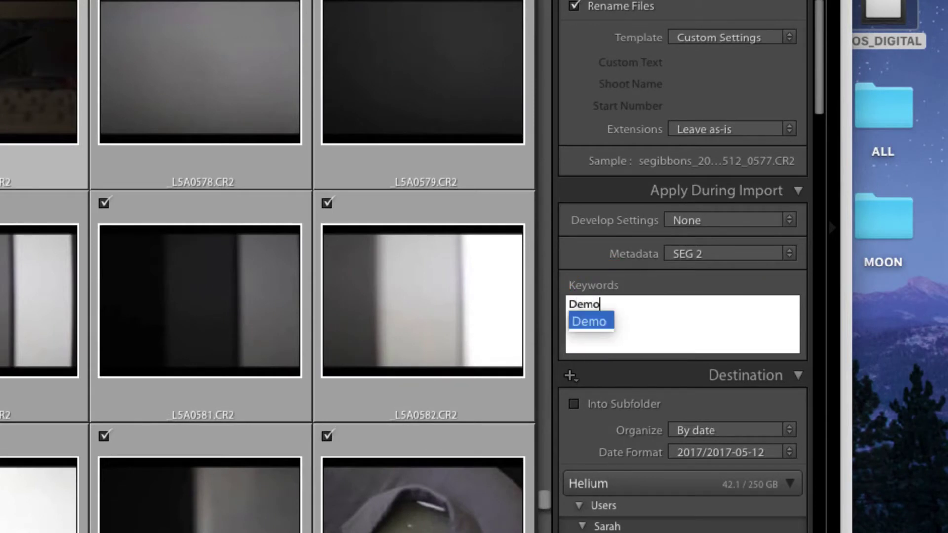
{"action": "type", "text": ", Stu"}
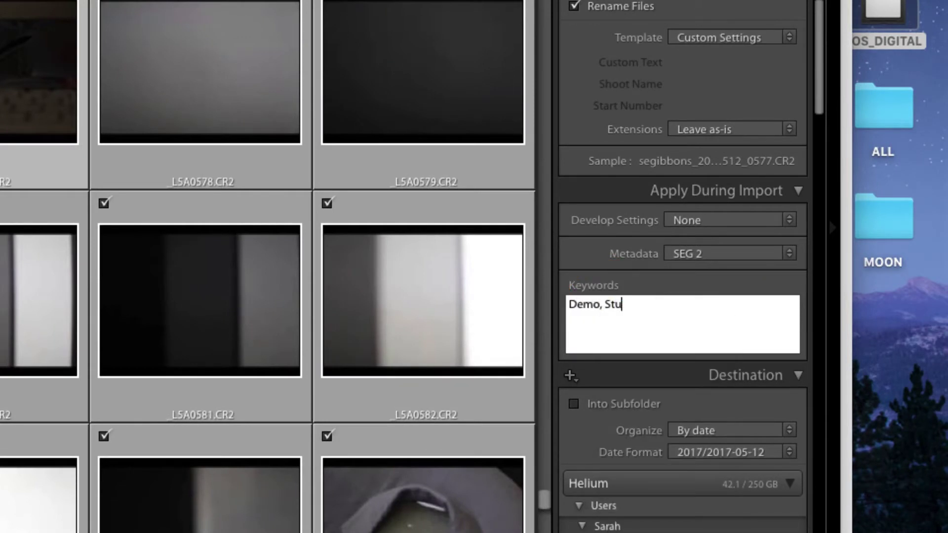
{"action": "type", "text": "dents"}
{"action": "left_click", "coordinate": [750, 320]}
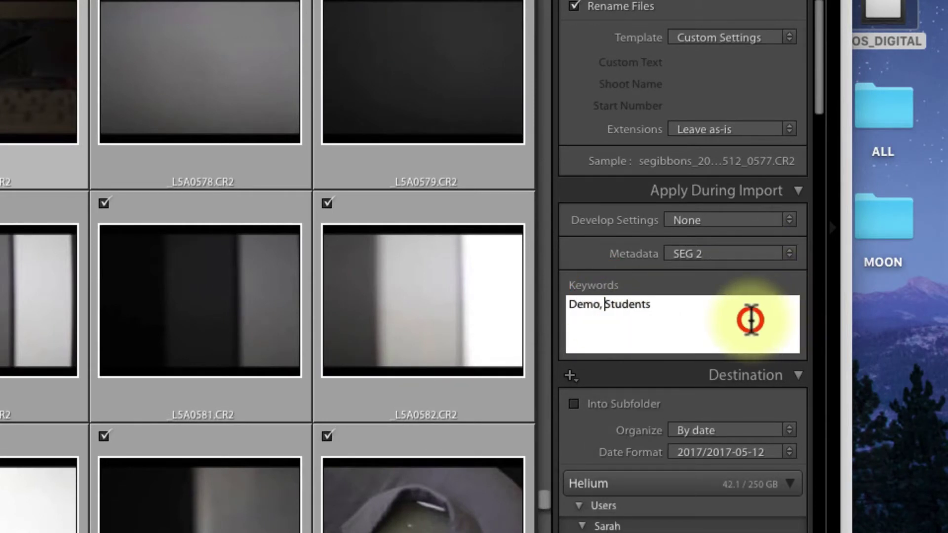
- Add PHOA101 as a third import keyword after Students
{"action": "scroll", "coordinate": [412, 370], "scroll_direction": "down", "scroll_amount": 2}
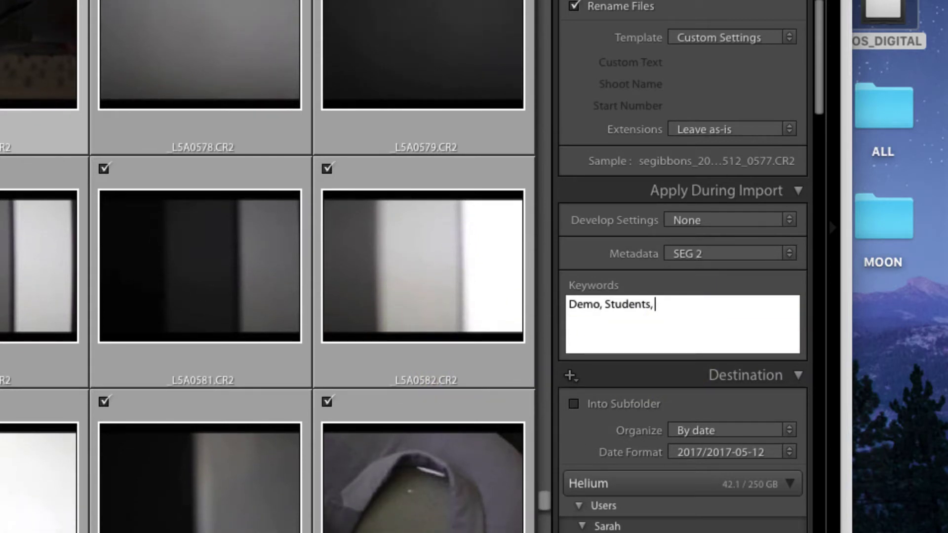
{"action": "type", "text": ", 1"}
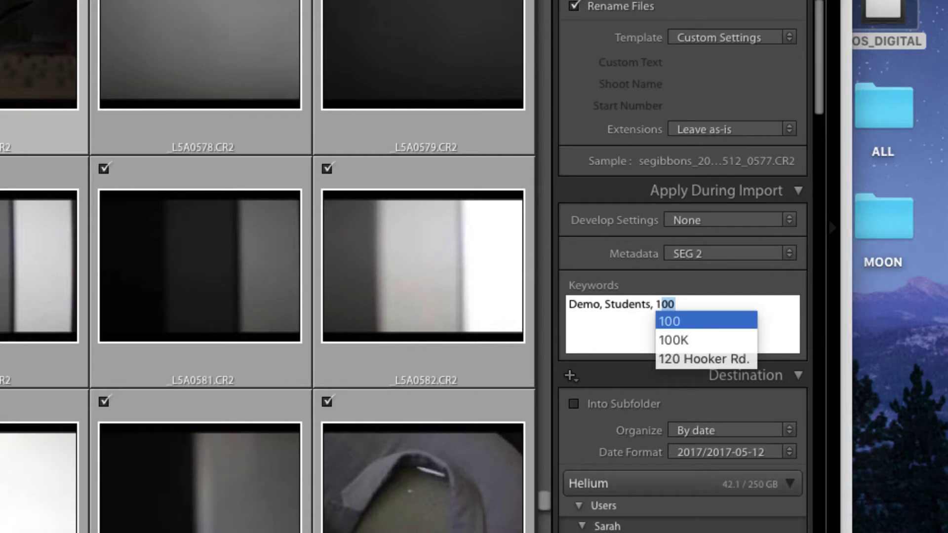
{"action": "type", "text": "01"}
{"action": "key", "text": "BackSpace"}
{"action": "key", "text": "BackSpace"}
{"action": "key", "text": "BackSpace"}
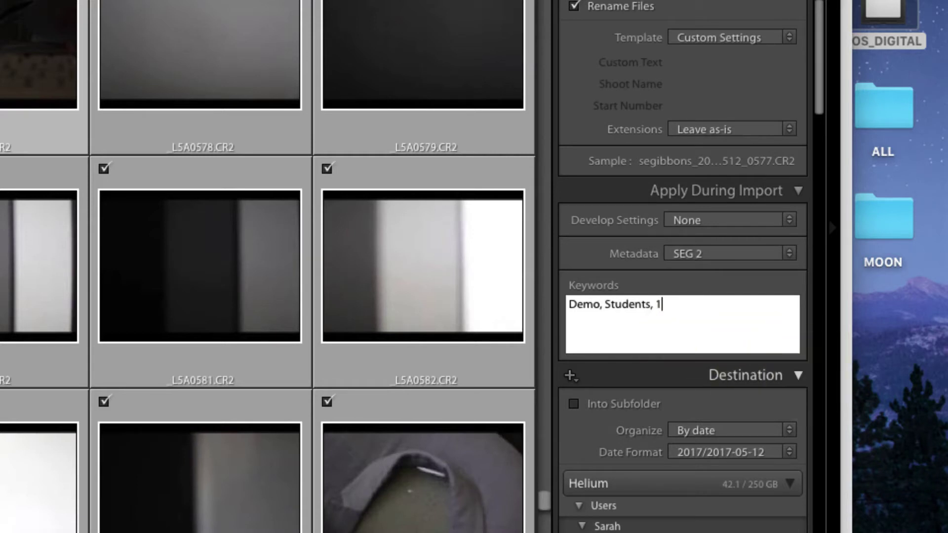
{"action": "type", "text": "PHA"}
{"action": "type", "text": "OA101"}
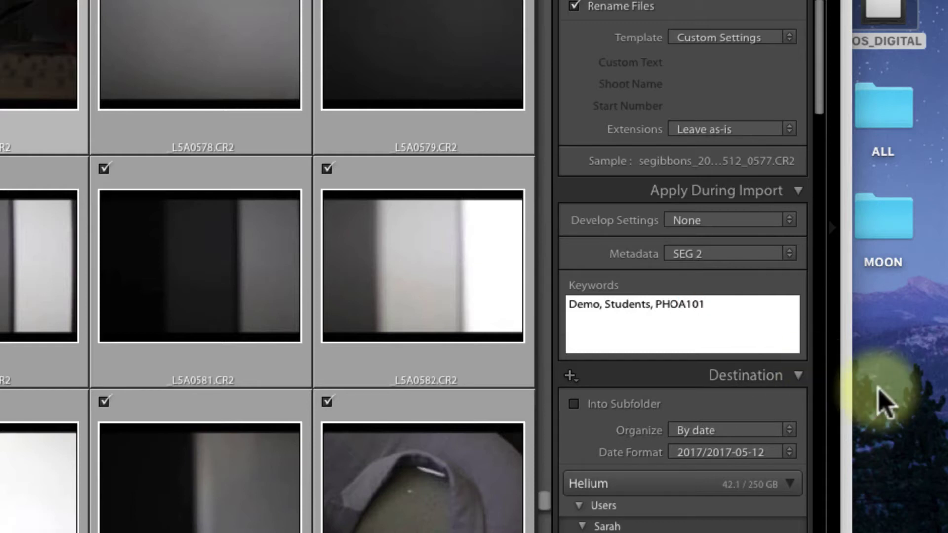
- Set the import destination to the Pictures folder in the user's home folder on the Helium drive
{"action": "scroll", "coordinate": [736, 321], "scroll_direction": "down", "scroll_amount": 5}
{"action": "scroll", "coordinate": [738, 329], "scroll_direction": "down", "scroll_amount": 2}
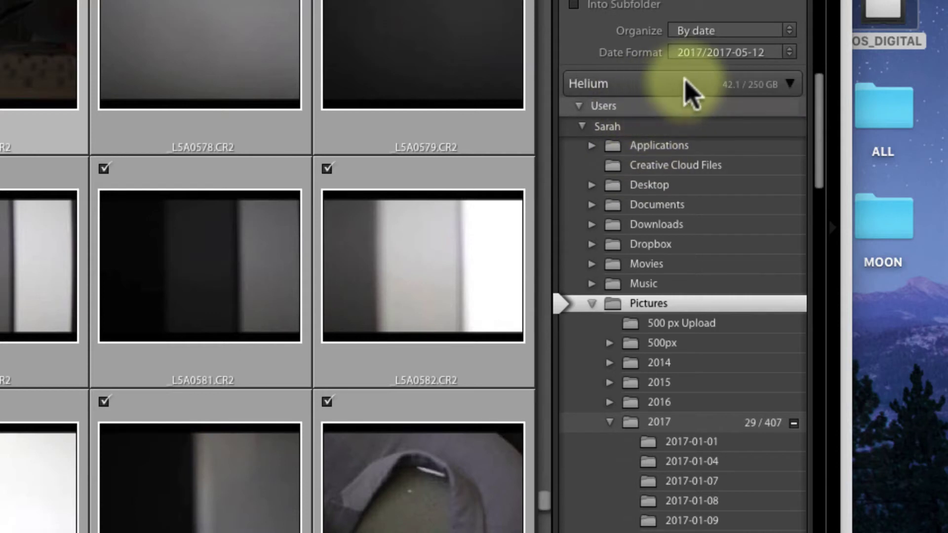
{"action": "left_click", "coordinate": [792, 85]}
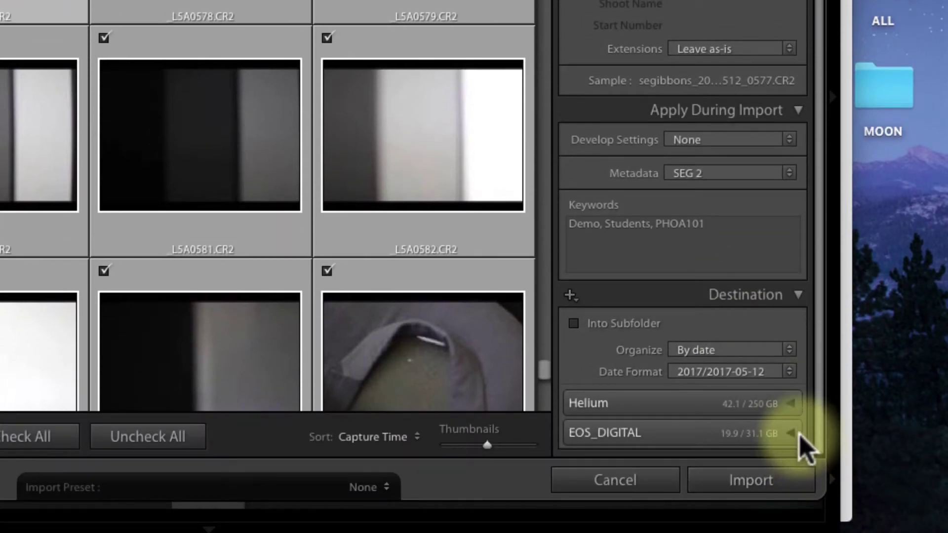
{"action": "left_click", "coordinate": [715, 409]}
{"action": "scroll", "coordinate": [745, 208], "scroll_direction": "down", "scroll_amount": 5}
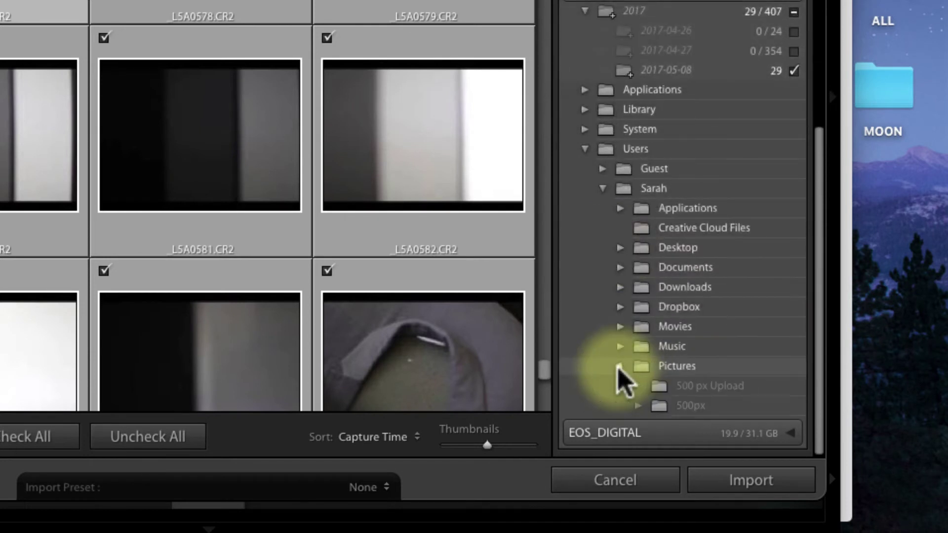
{"action": "scroll", "coordinate": [713, 283], "scroll_direction": "down", "scroll_amount": 10}
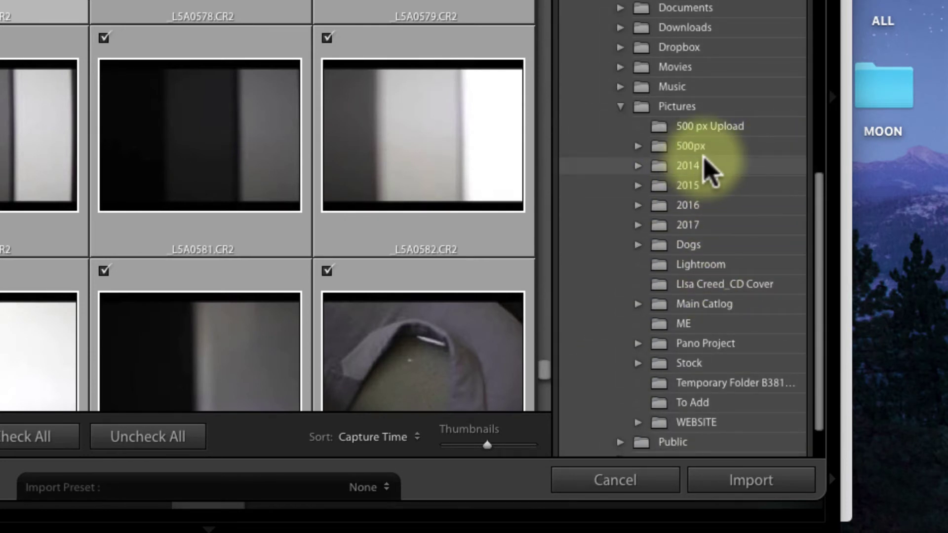
{"action": "left_click", "coordinate": [679, 110]}
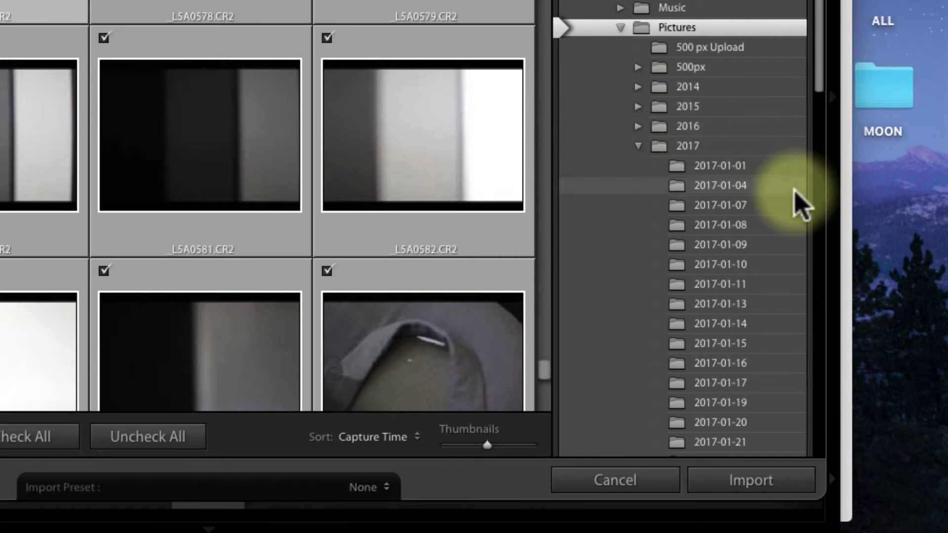
- Choose the 2017/2017-05-12 date format for the destination subfolders, keeping them organized by date
{"action": "scroll", "coordinate": [692, 39], "scroll_direction": "up", "scroll_amount": 5}
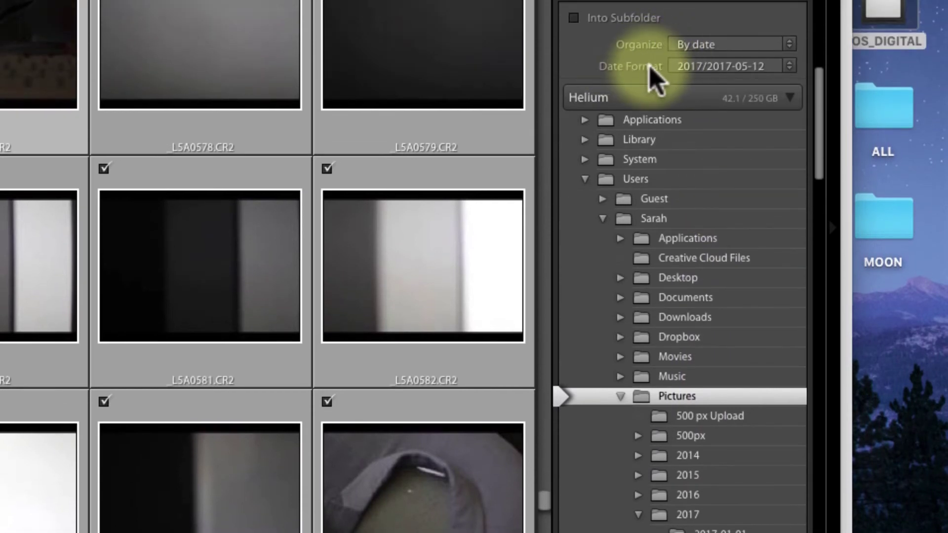
{"action": "left_click", "coordinate": [697, 15]}
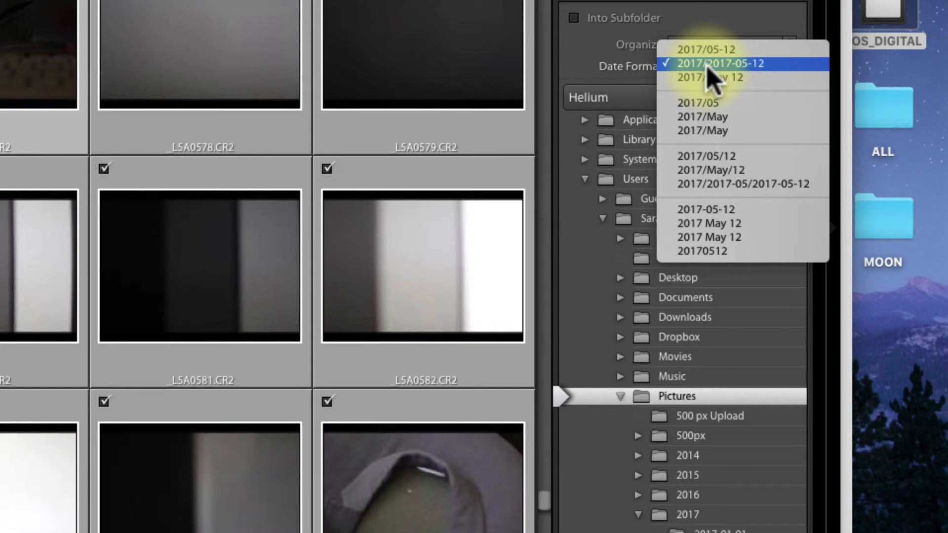
{"action": "left_click", "coordinate": [720, 61]}
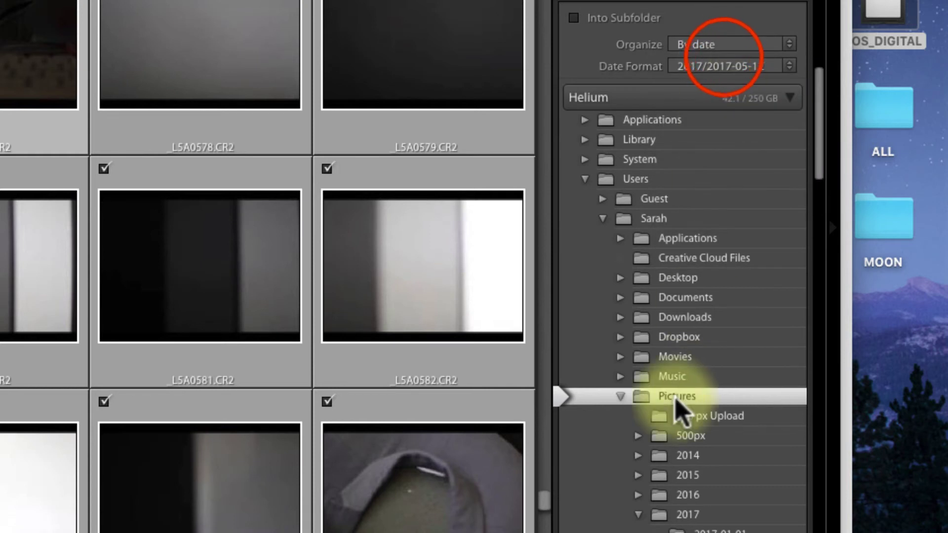
- Check the planned date subfolder inside the 2017 folder of Pictures and import the checked photos
{"action": "scroll", "coordinate": [680, 410], "scroll_direction": "down", "scroll_amount": 10}
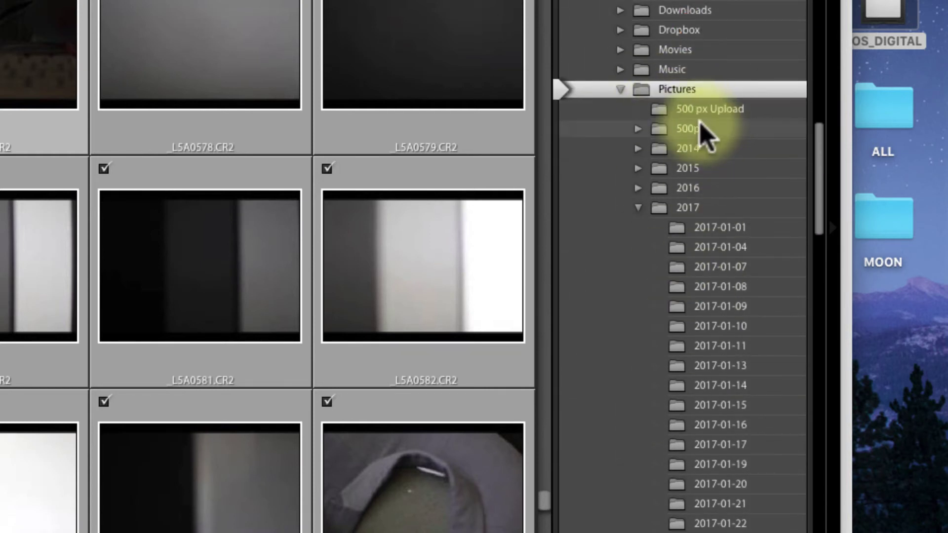
{"action": "scroll", "coordinate": [704, 102], "scroll_direction": "down", "scroll_amount": 20}
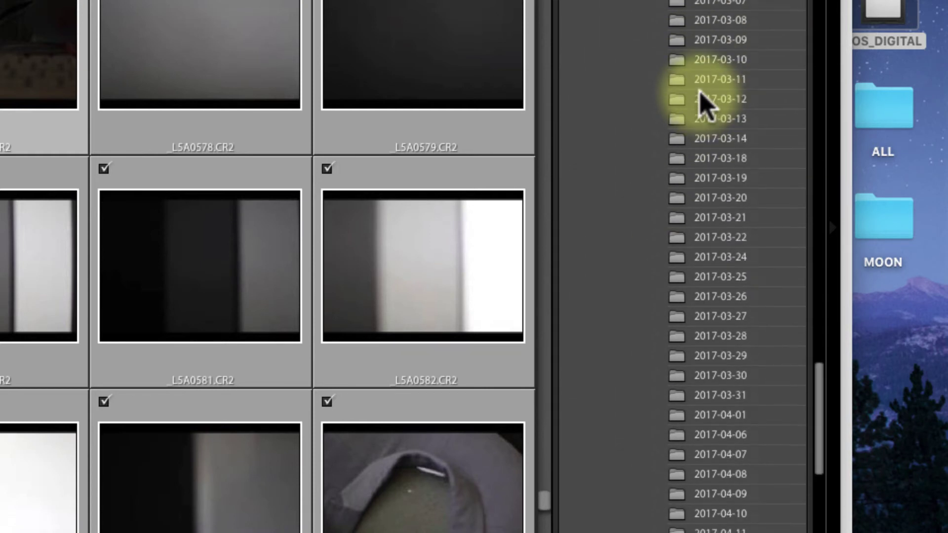
{"action": "scroll", "coordinate": [703, 102], "scroll_direction": "down", "scroll_amount": 20}
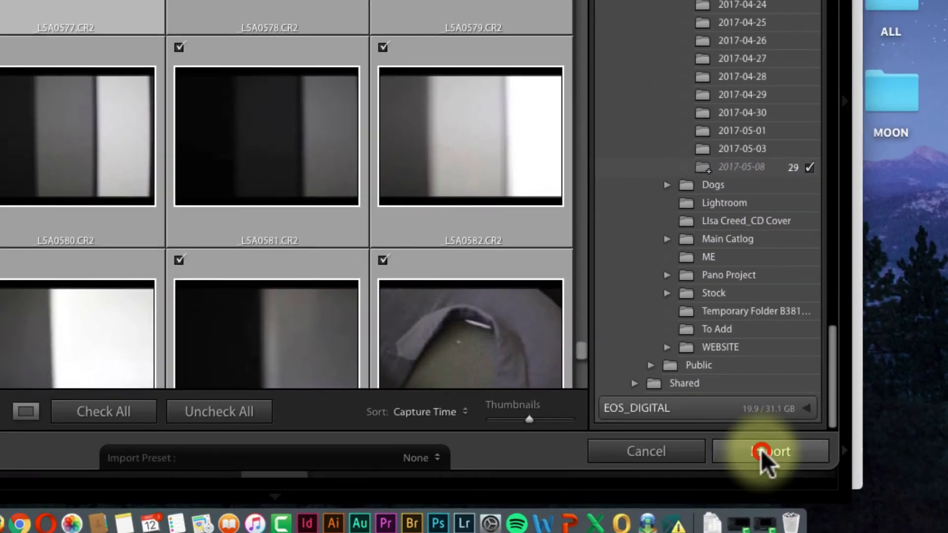
{"action": "left_click", "coordinate": [748, 437]}
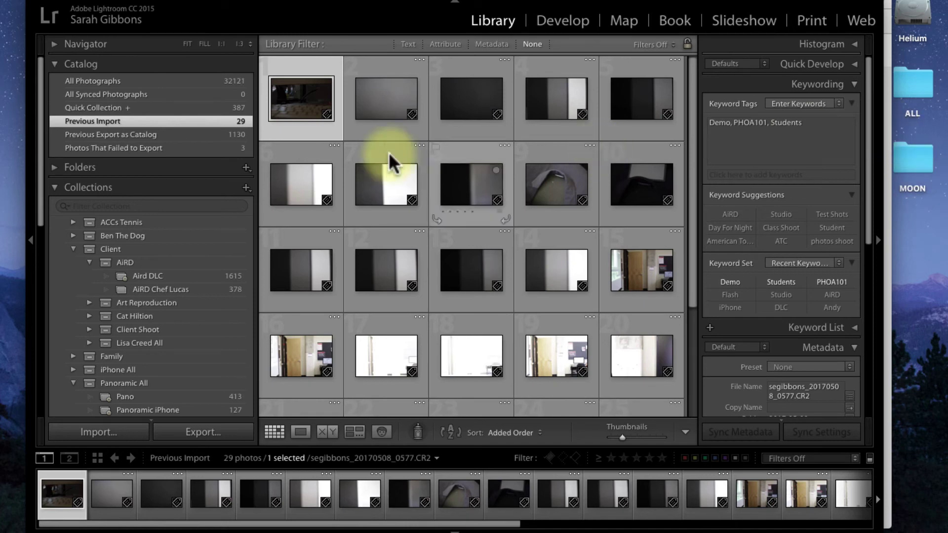
- Look through the newly imported photos and examine the tenth photo's keywords, file name, copyright and camera metadata
{"action": "scroll", "coordinate": [349, 152], "scroll_direction": "down", "scroll_amount": 4}
{"action": "scroll", "coordinate": [350, 155], "scroll_direction": "up", "scroll_amount": 4}
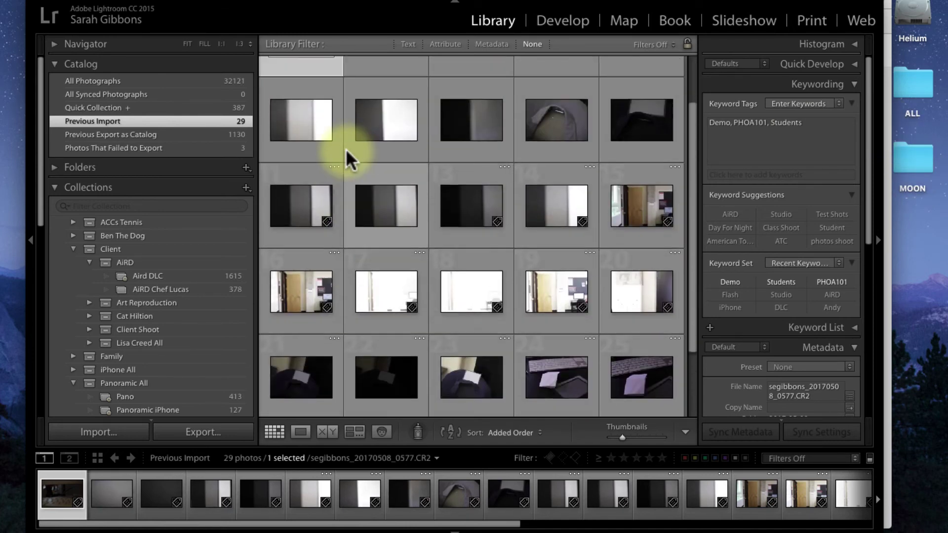
{"action": "left_click", "coordinate": [628, 188]}
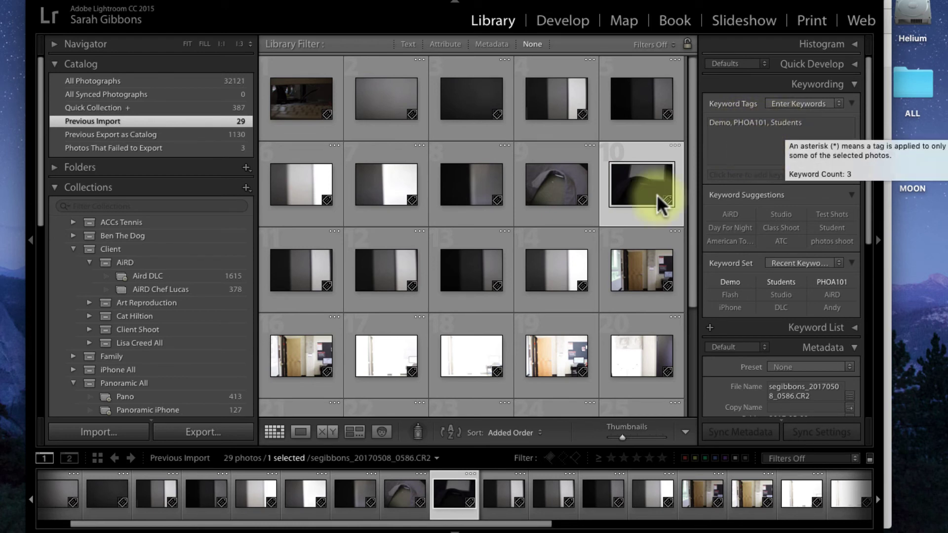
{"action": "scroll", "coordinate": [757, 215], "scroll_direction": "down", "scroll_amount": 6}
{"action": "scroll", "coordinate": [758, 222], "scroll_direction": "down", "scroll_amount": 7}
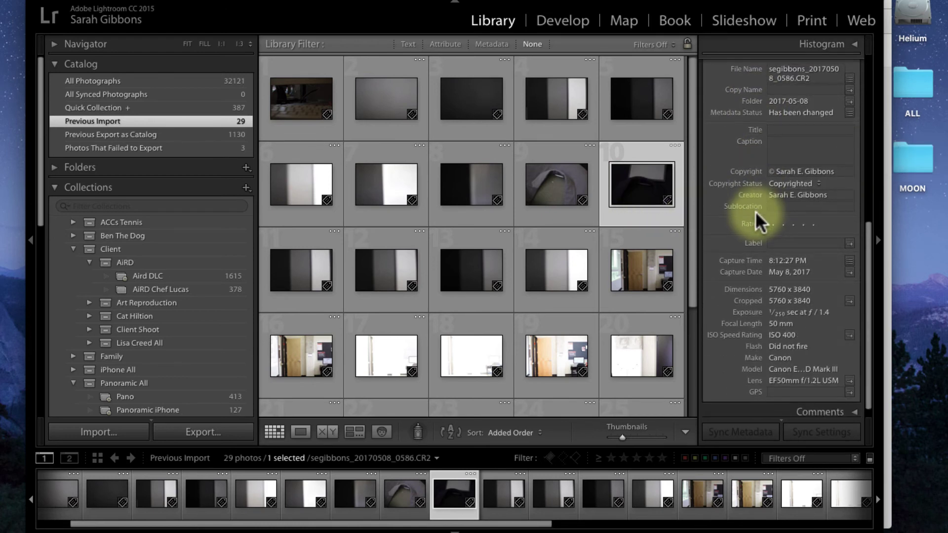
{"action": "scroll", "coordinate": [800, 203], "scroll_direction": "up", "scroll_amount": 3}
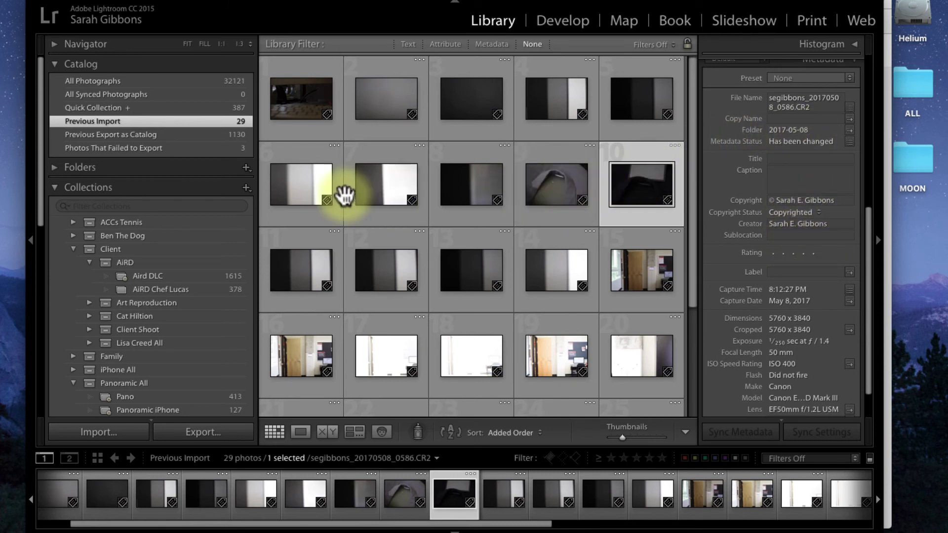
{"action": "scroll", "coordinate": [430, 239], "scroll_direction": "down", "scroll_amount": 5}
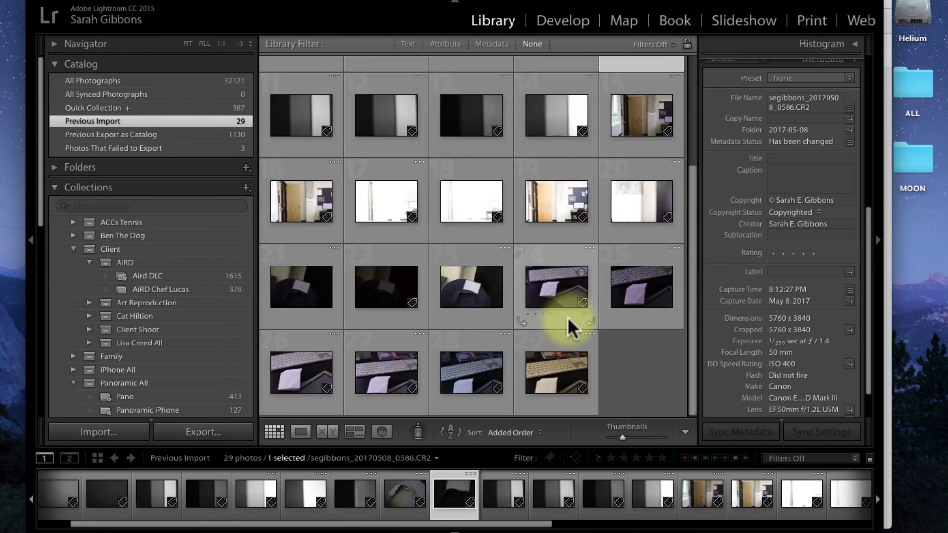
{"action": "scroll", "coordinate": [567, 327], "scroll_direction": "up", "scroll_amount": 5}
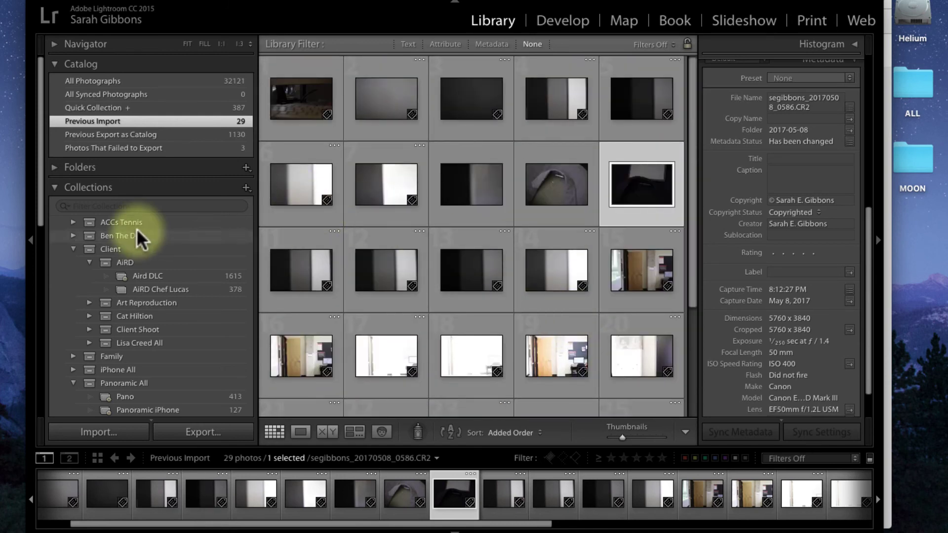